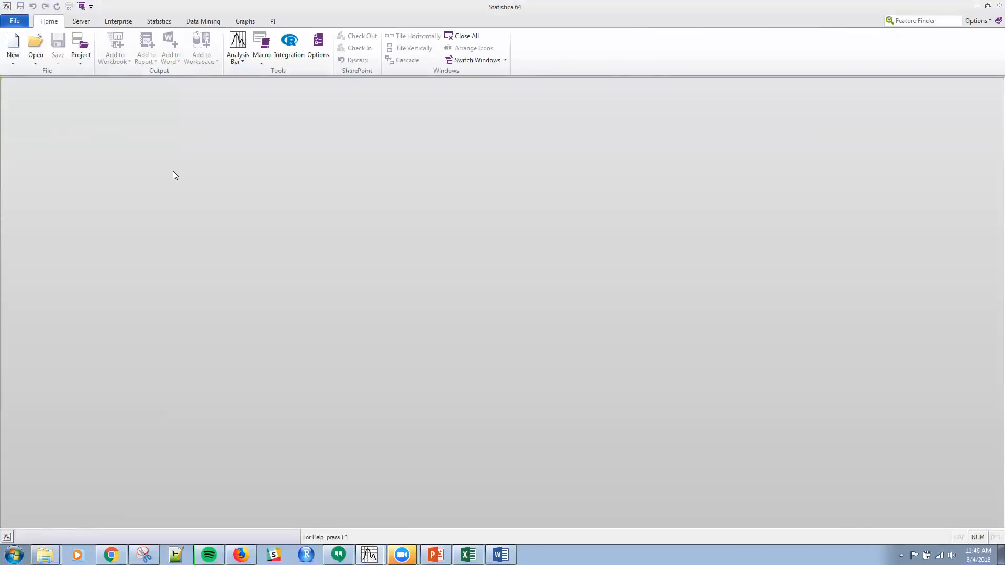
Step: Create a blank workspace from the local templates without choosing a data source
left_click(12, 61)
left_click(52, 144)
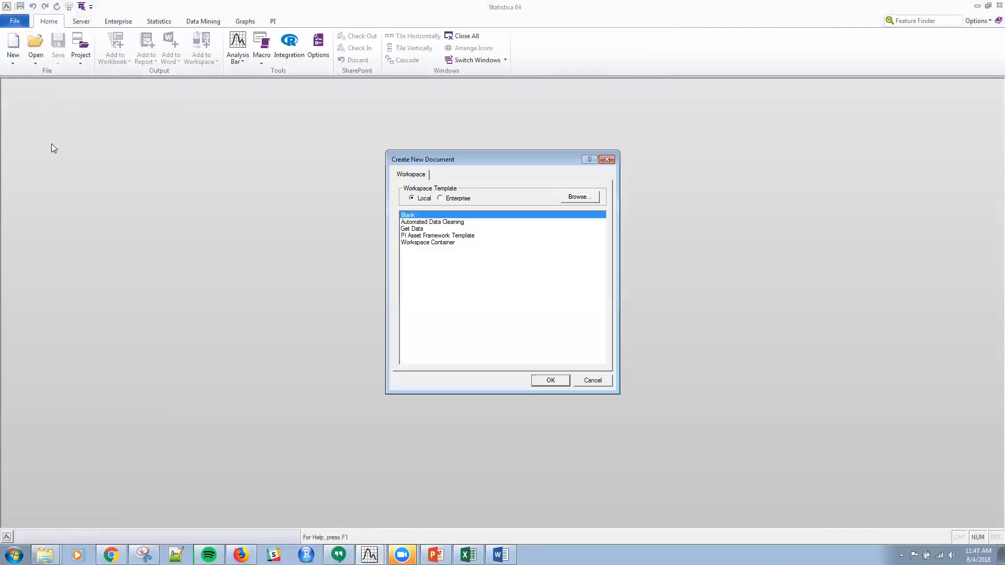
left_click(549, 381)
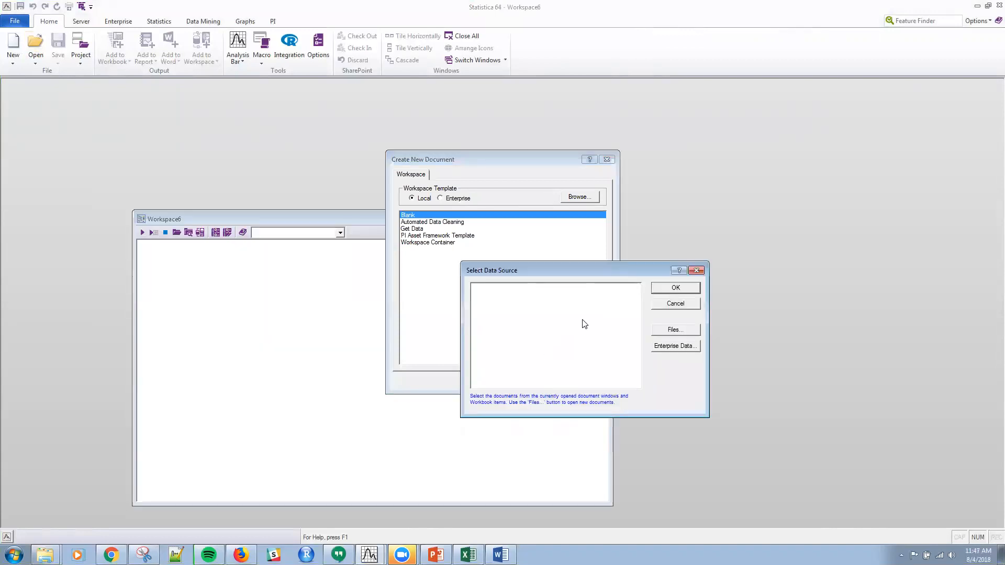
left_click(669, 290)
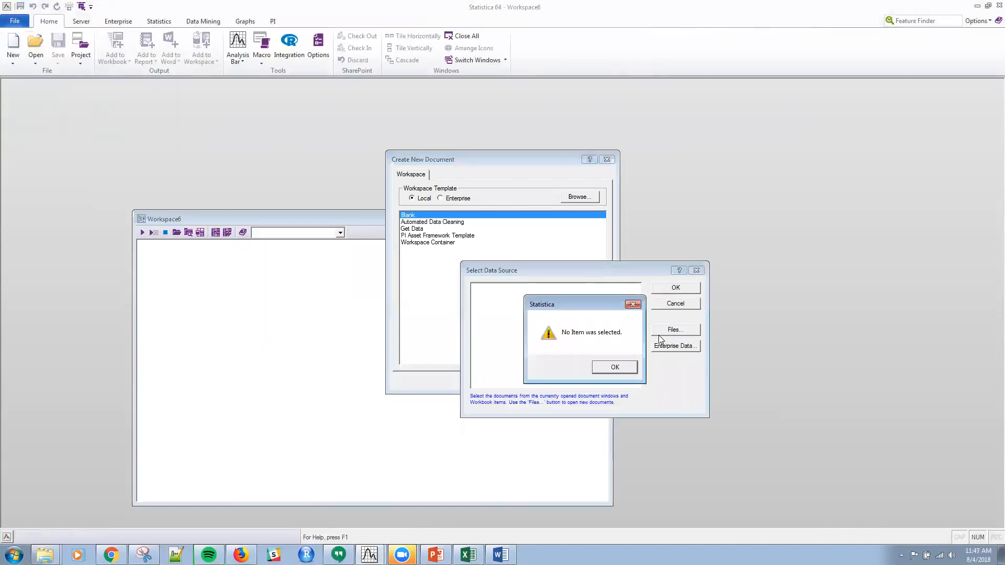
left_click(610, 367)
left_click(676, 304)
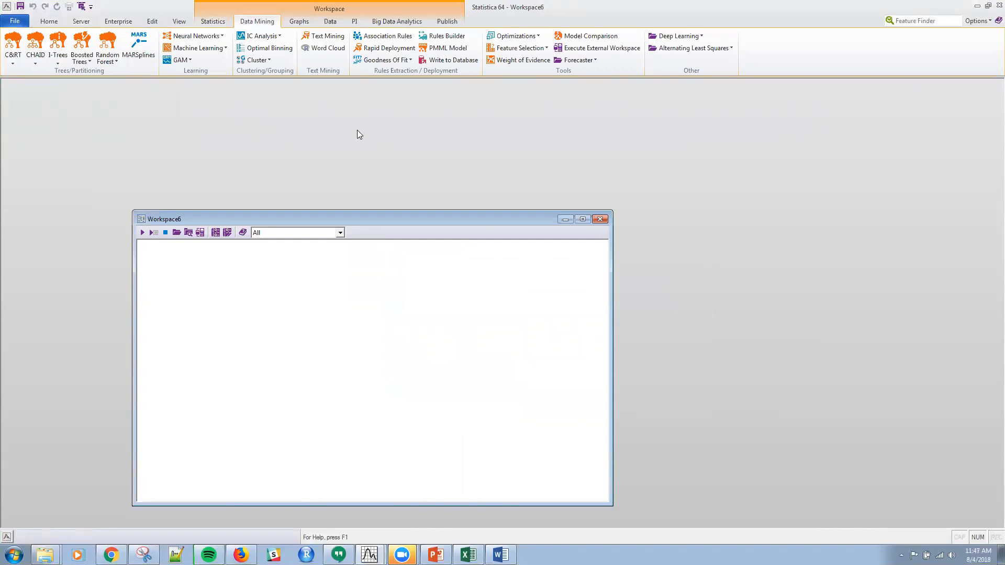
Step: Review the PI data connectors for the workspace, close the workspace, and review the PI connectors with no document open
left_click(355, 21)
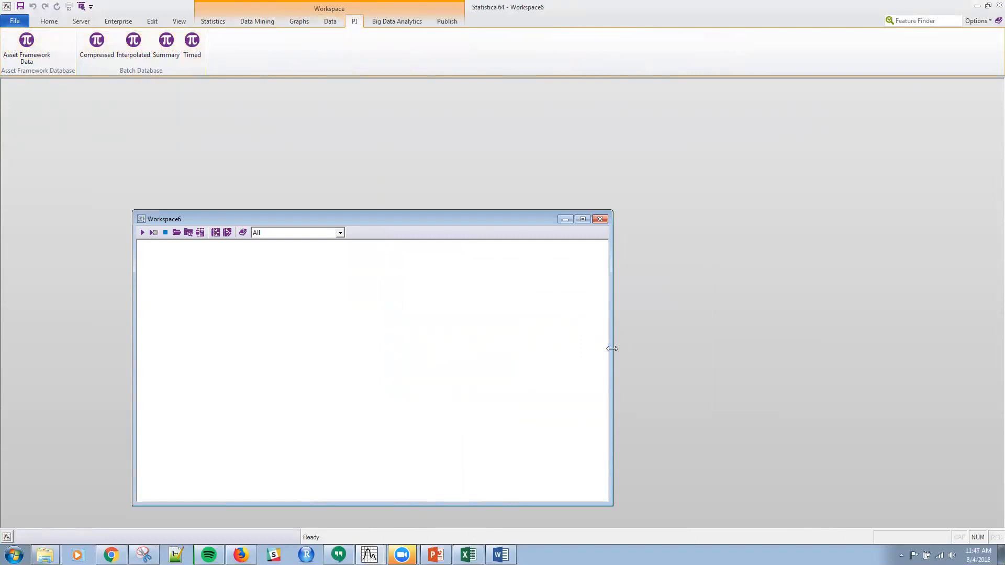
left_click_drag(612, 349, 820, 349)
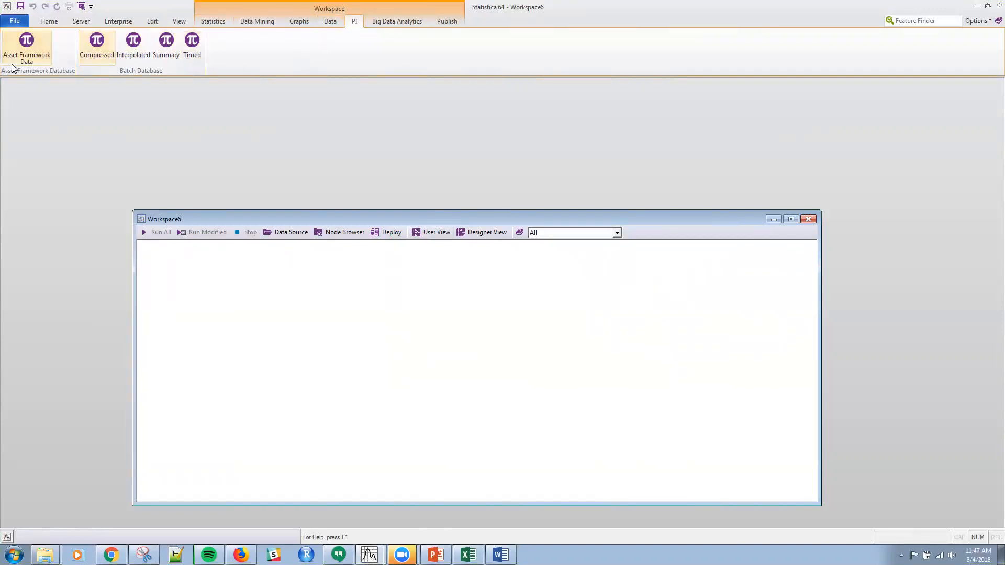
left_click(811, 221)
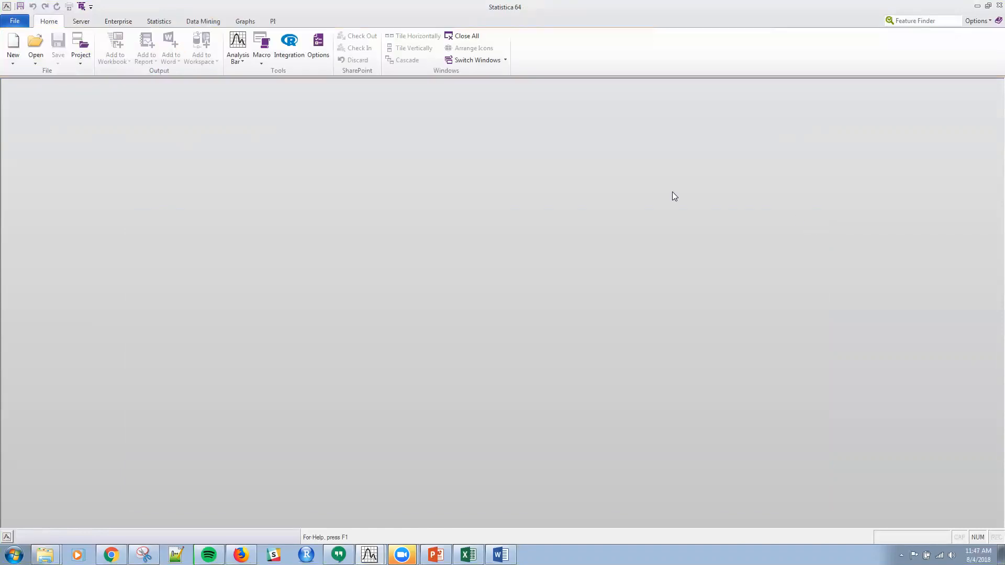
left_click(274, 23)
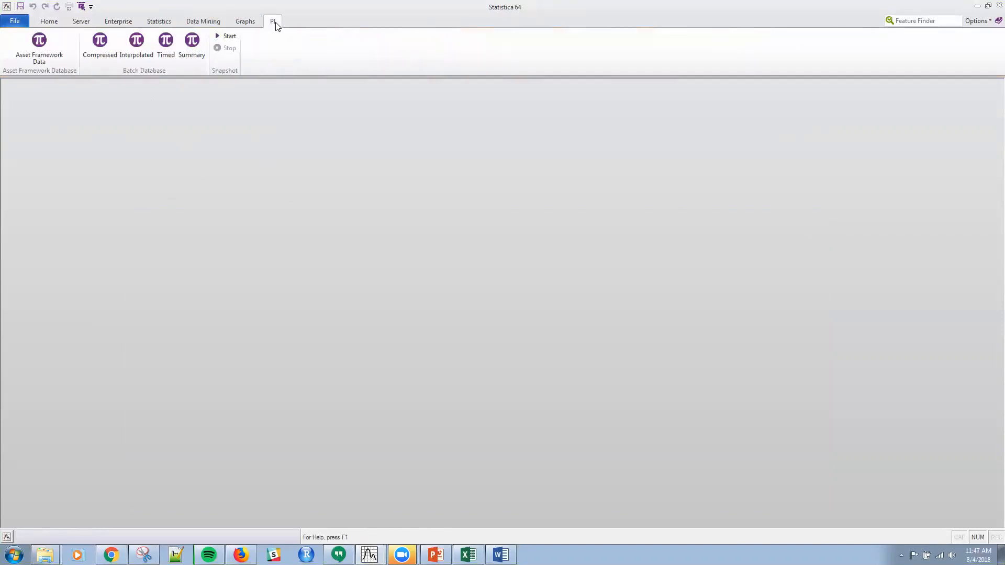
left_click(240, 23)
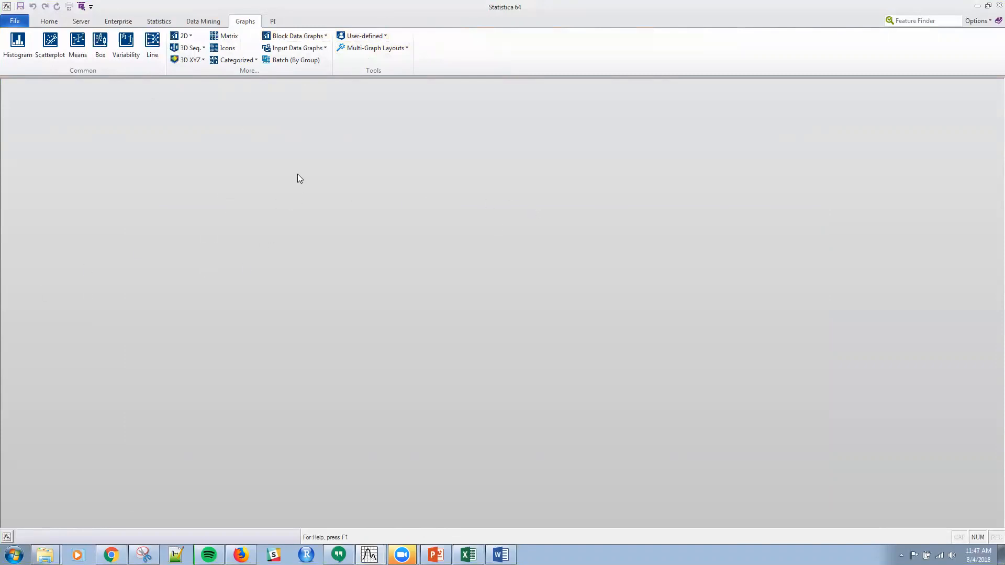
Step: Browse to the Datasets folder among the Statistica example files
left_click(58, 22)
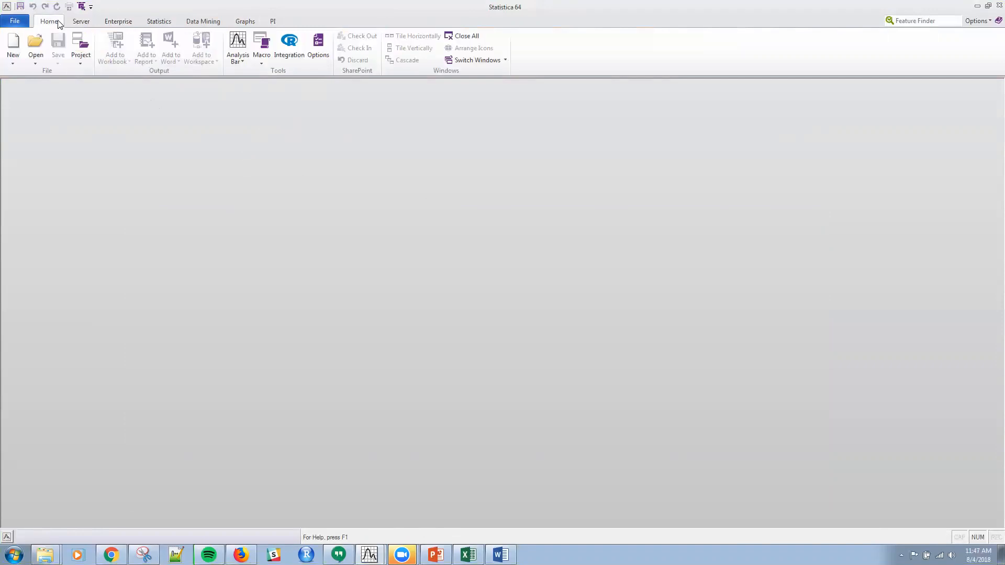
left_click(39, 61)
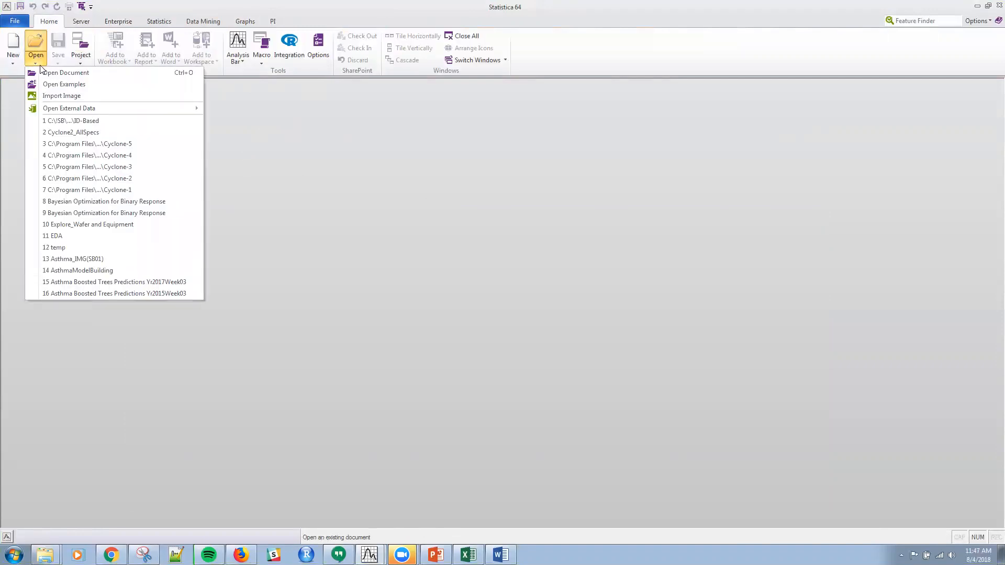
left_click(63, 83)
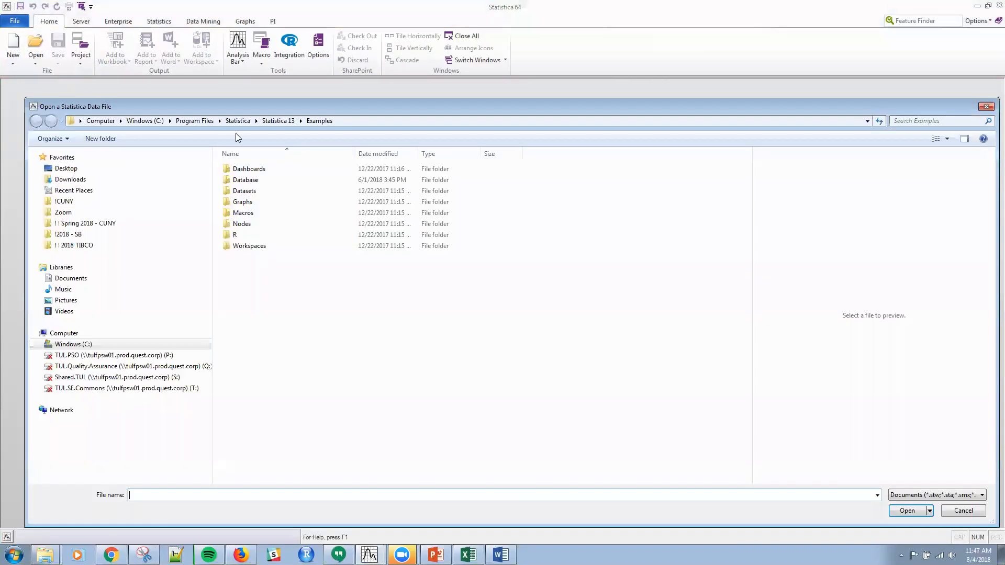
double_click(264, 192)
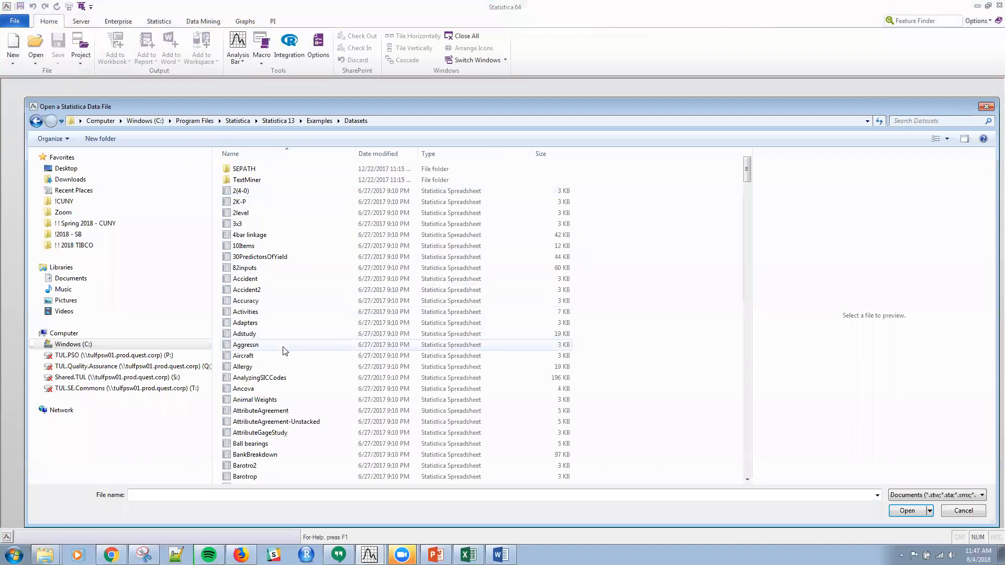
Step: Open the Cyclone-1, Cyclone-2, Cyclone-3, Cyclone-4 and Cyclone-5 spreadsheets together, leaving out Cyclone2_AllSpecs
scroll(285, 351, "down", 12)
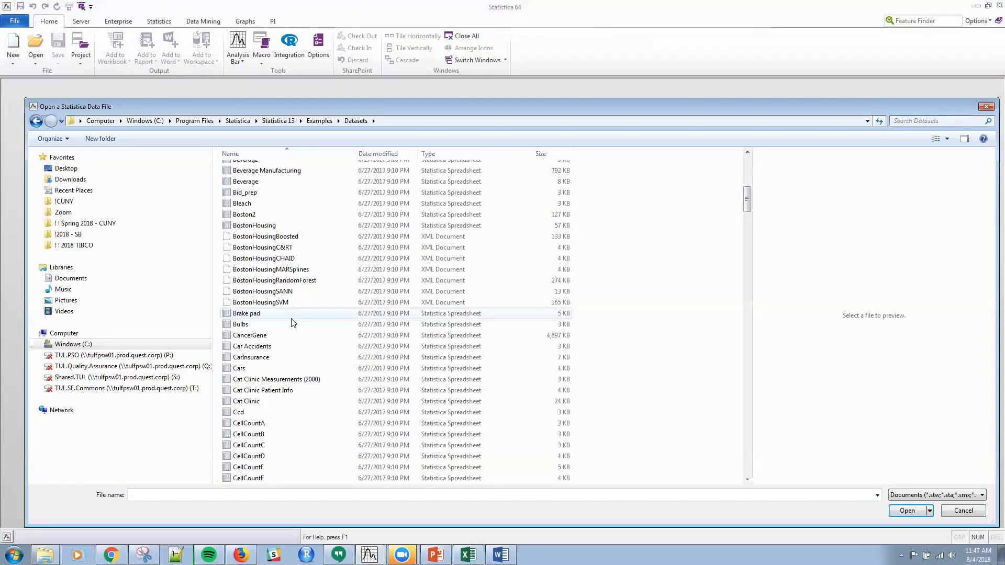
scroll(293, 322, "down", 15)
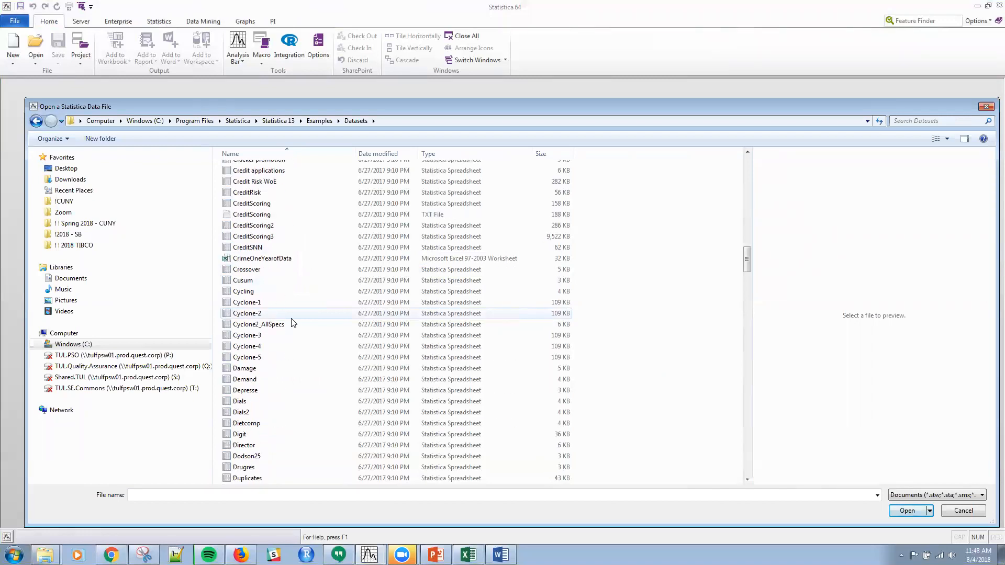
left_click(258, 303)
left_click(260, 314, "shift")
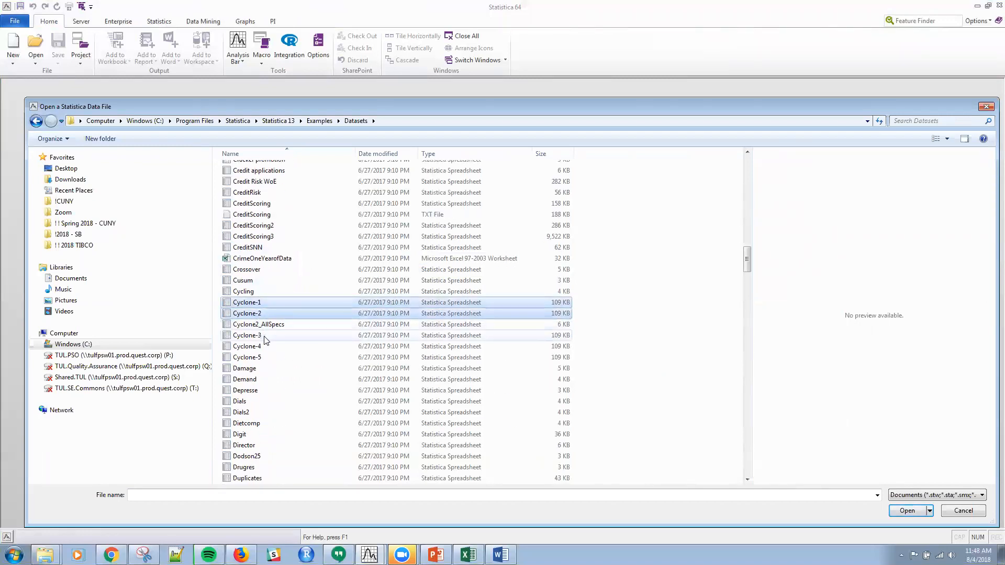
left_click(260, 338, "ctrl")
left_click(258, 348, "ctrl")
left_click(258, 358, "ctrl")
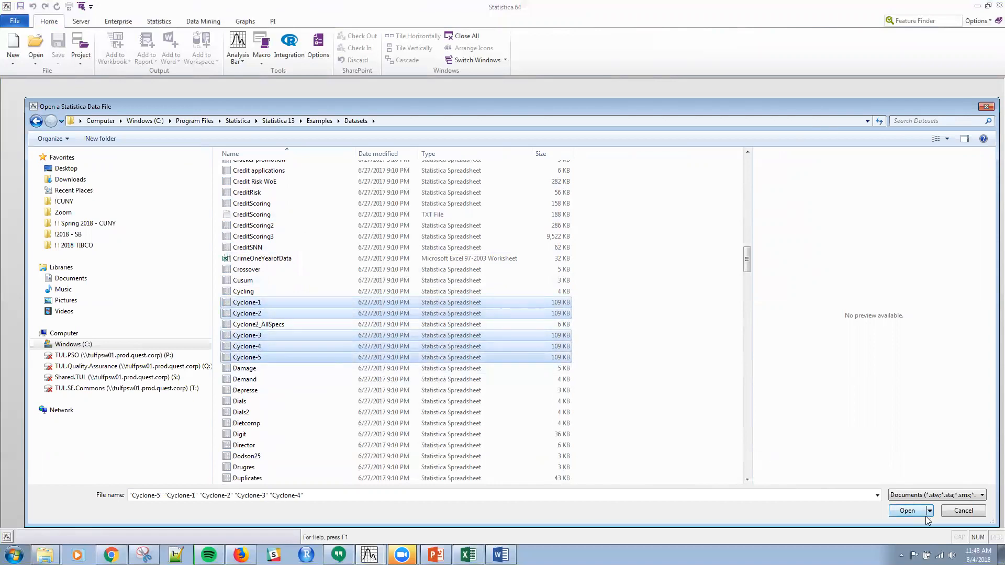
left_click(908, 509)
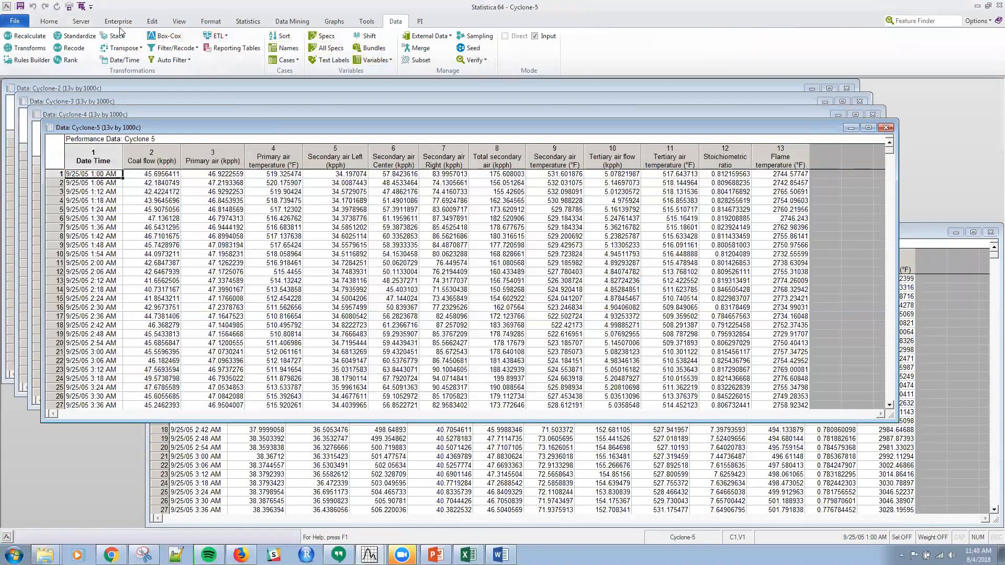
Step: Cascade the open Cyclone spreadsheet windows
left_click(49, 21)
left_click(471, 61)
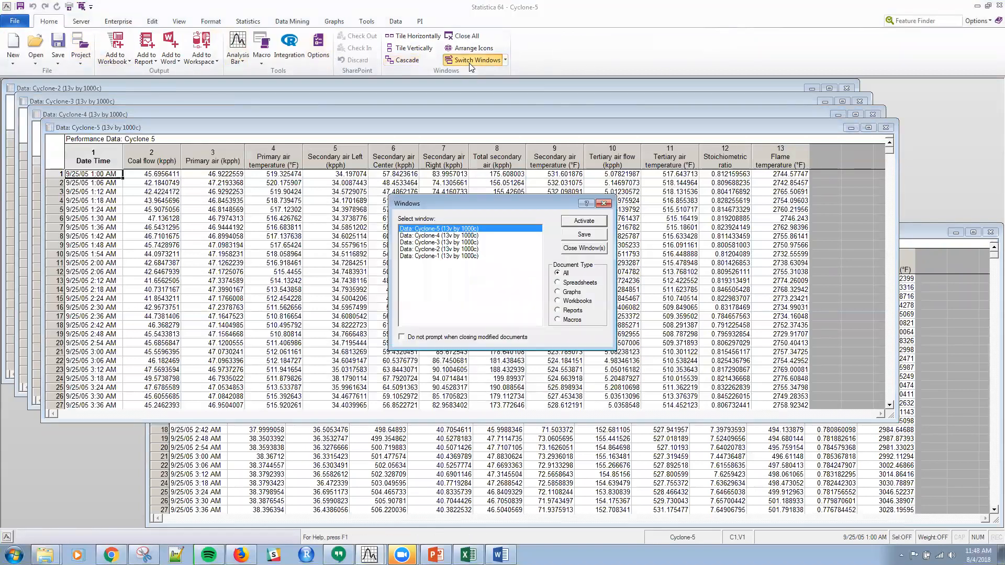
left_click(604, 204)
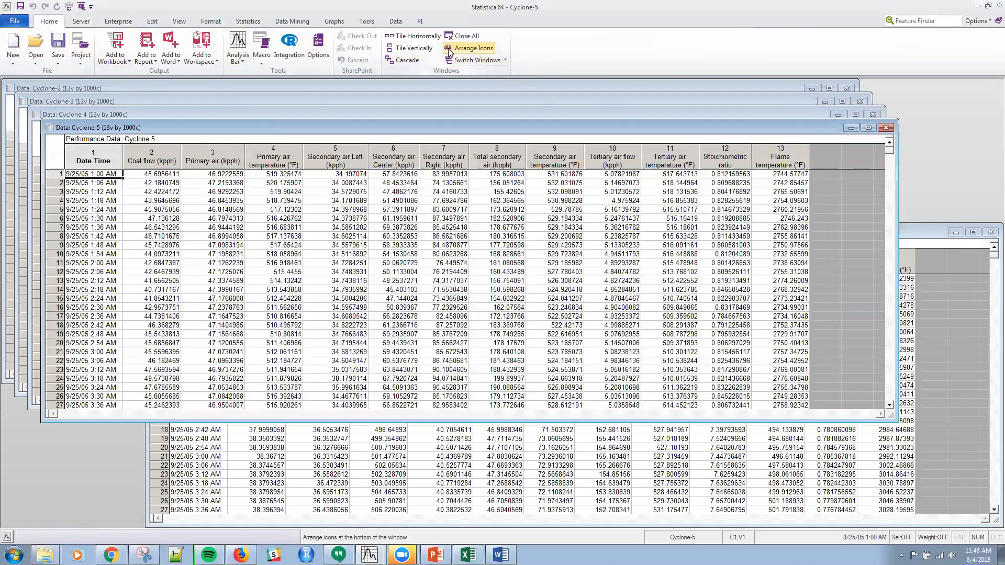
left_click(402, 61)
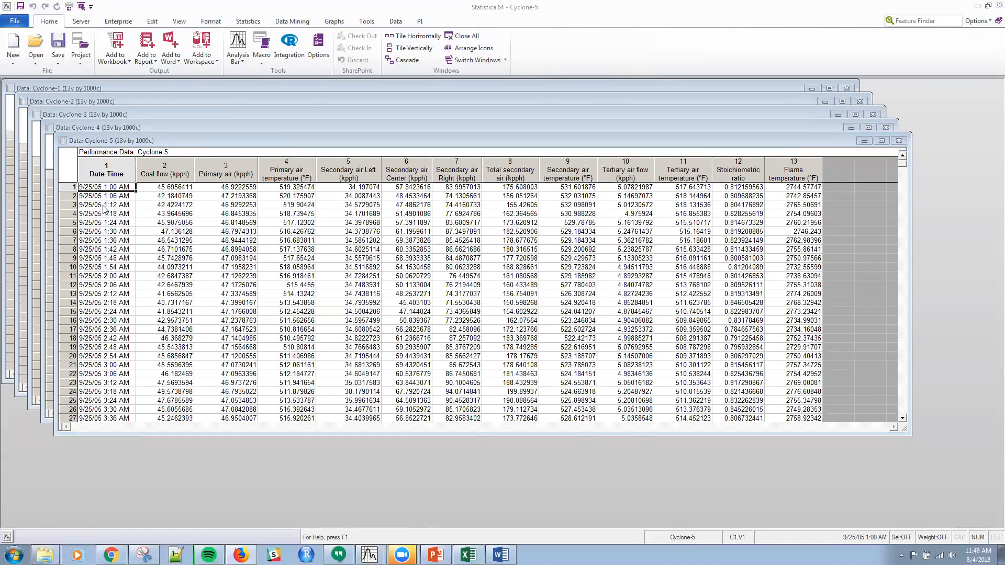
Step: Examine the spacing of the Date Time stamps in the first rows of the Cyclone-5 spreadsheet
left_click(117, 197)
left_click(117, 205)
left_click(124, 214)
left_click(121, 223)
left_click(126, 240)
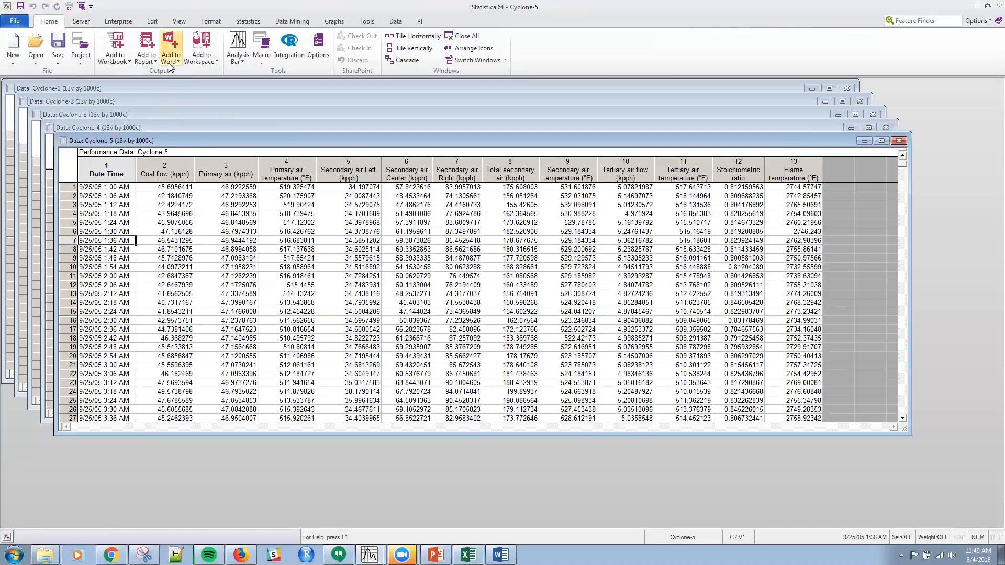
Step: Start the ETL tool for time-indexed process data and move its dialog slightly lower
left_click(397, 24)
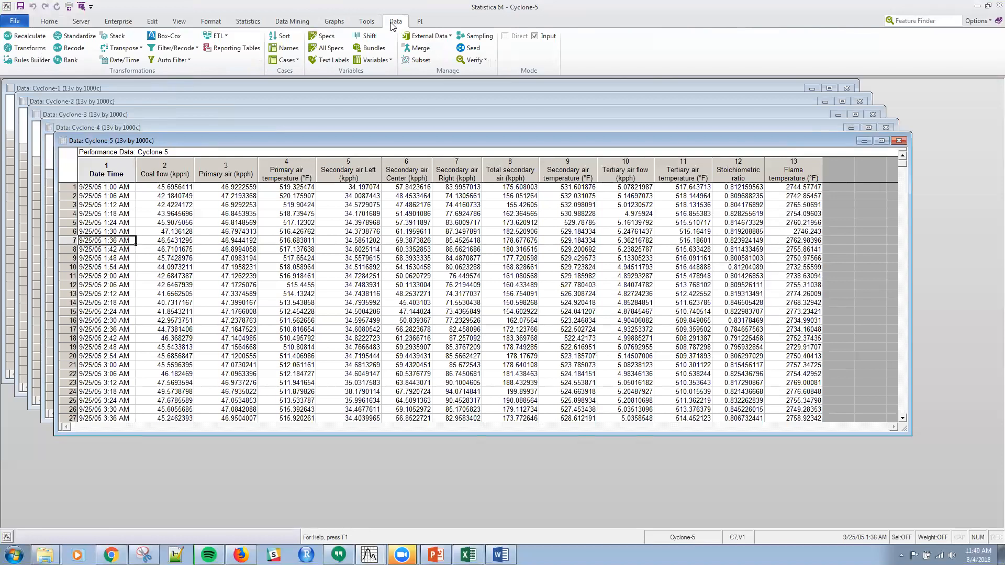
left_click(217, 36)
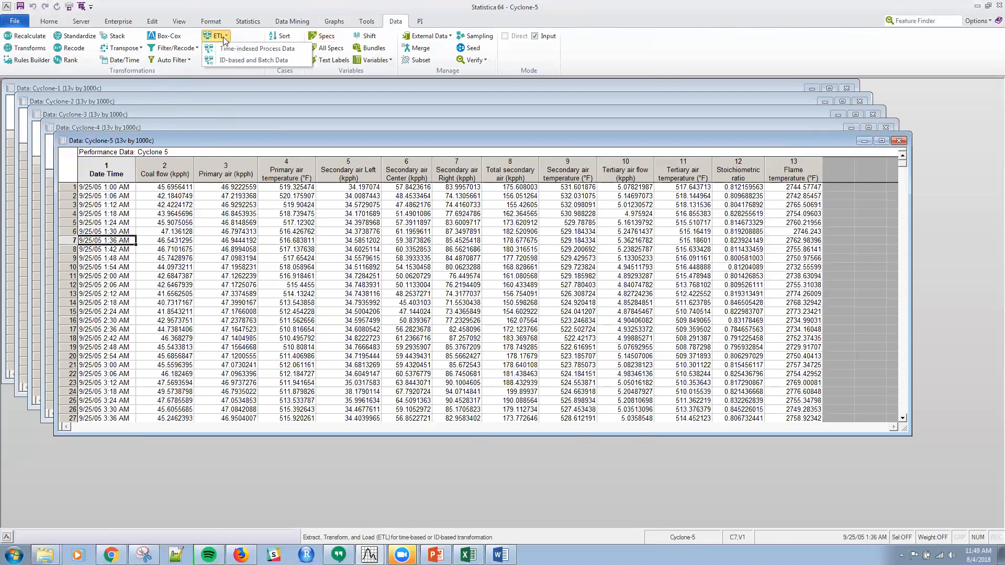
left_click(257, 49)
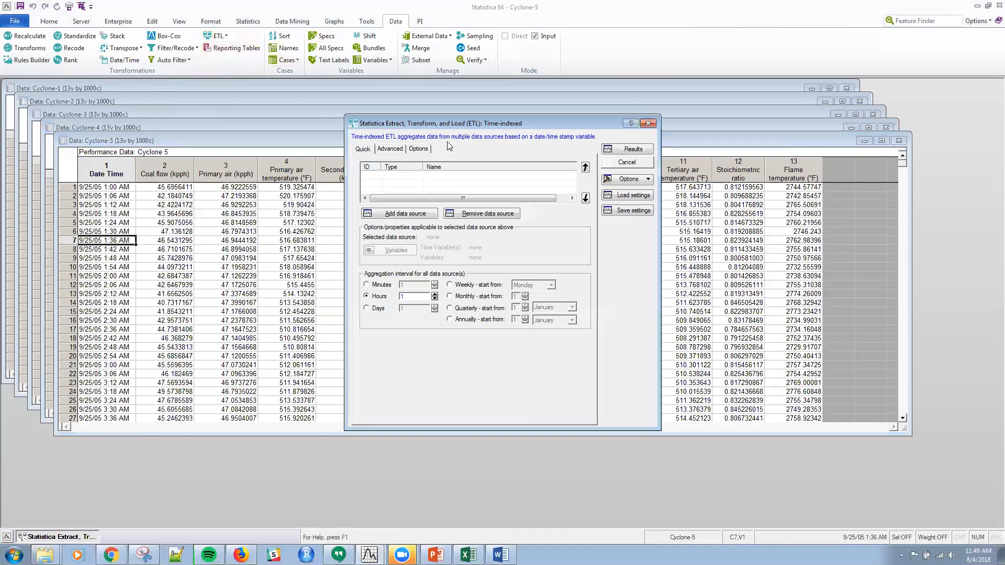
left_click_drag(473, 126, 460, 167)
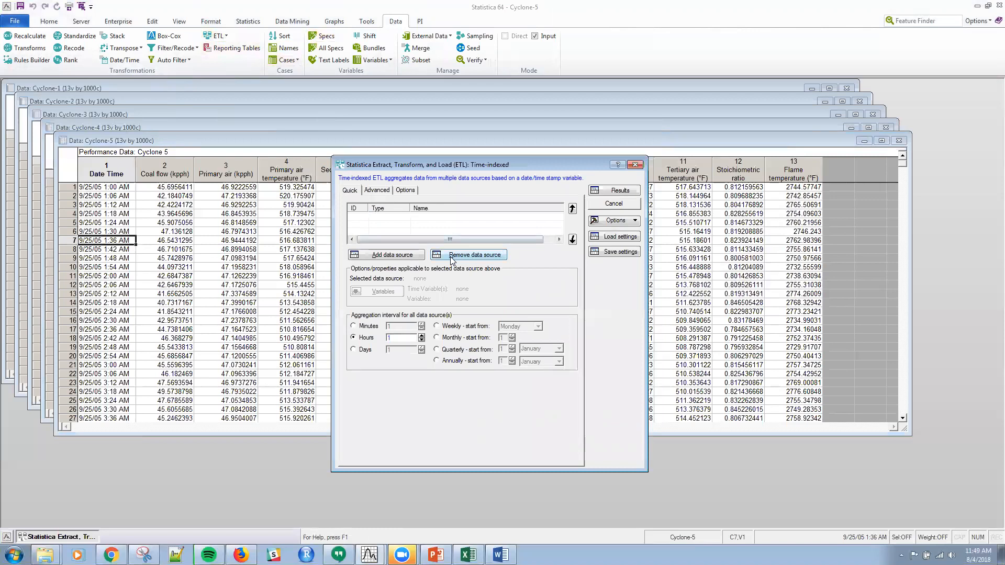
Step: Add all five open Cyclone spreadsheets as data sources for the time-indexed ETL
left_click(401, 256)
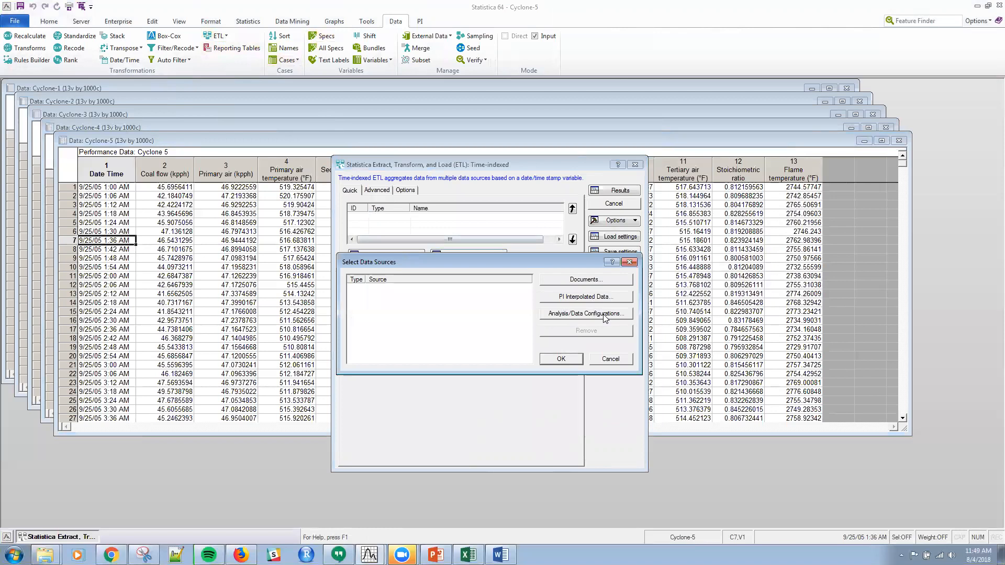
left_click(594, 281)
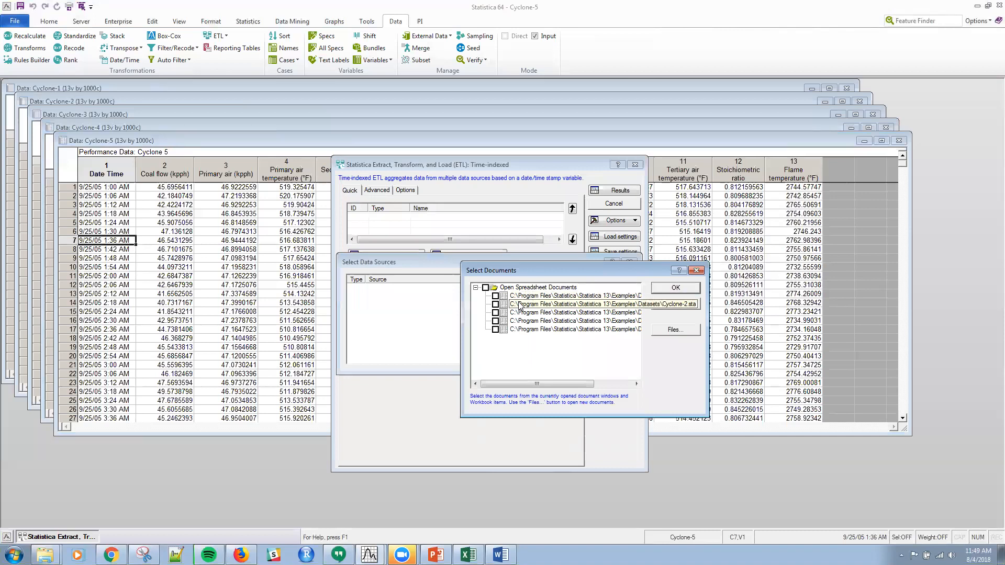
left_click(485, 287)
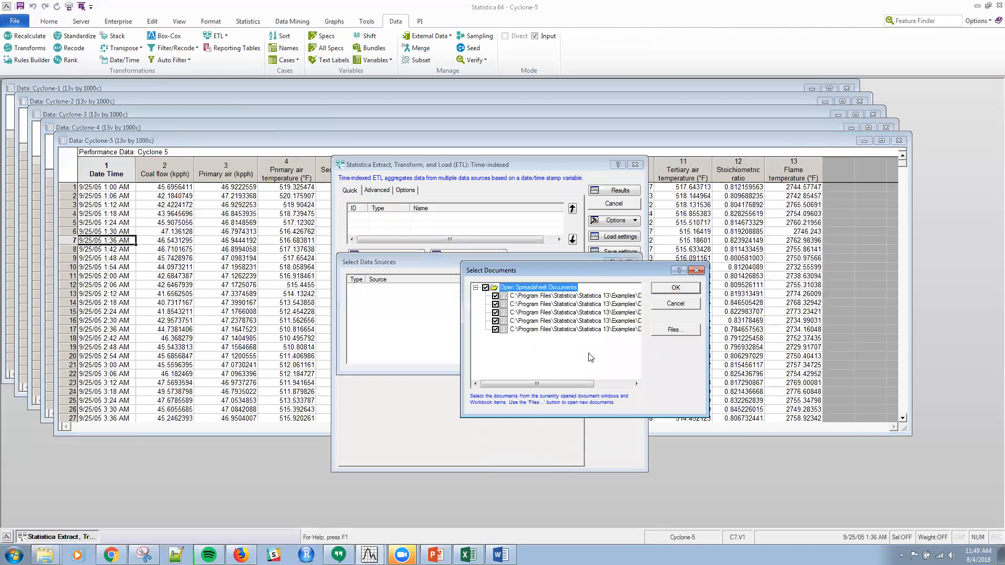
left_click(682, 291)
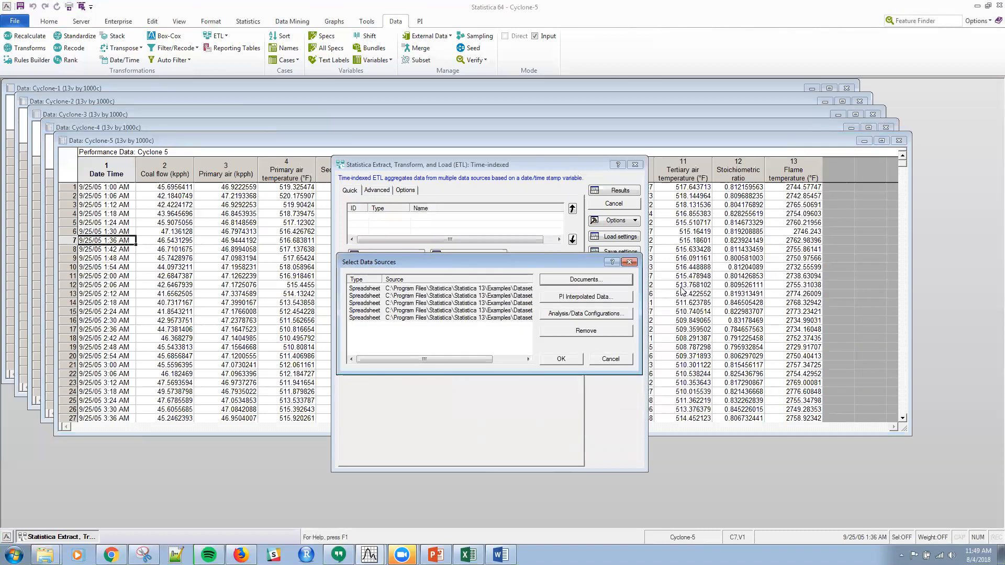
left_click(568, 357)
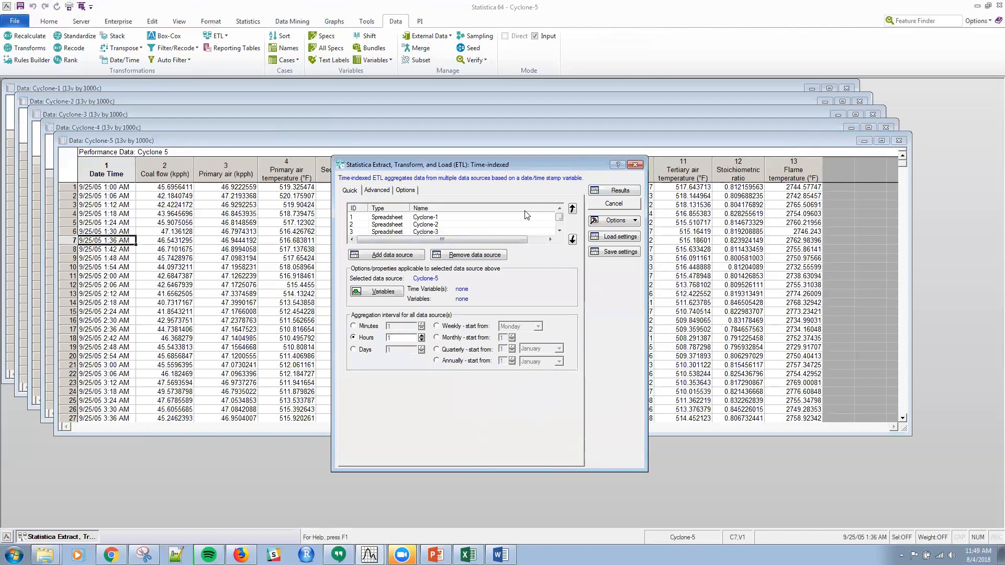
left_click(408, 256)
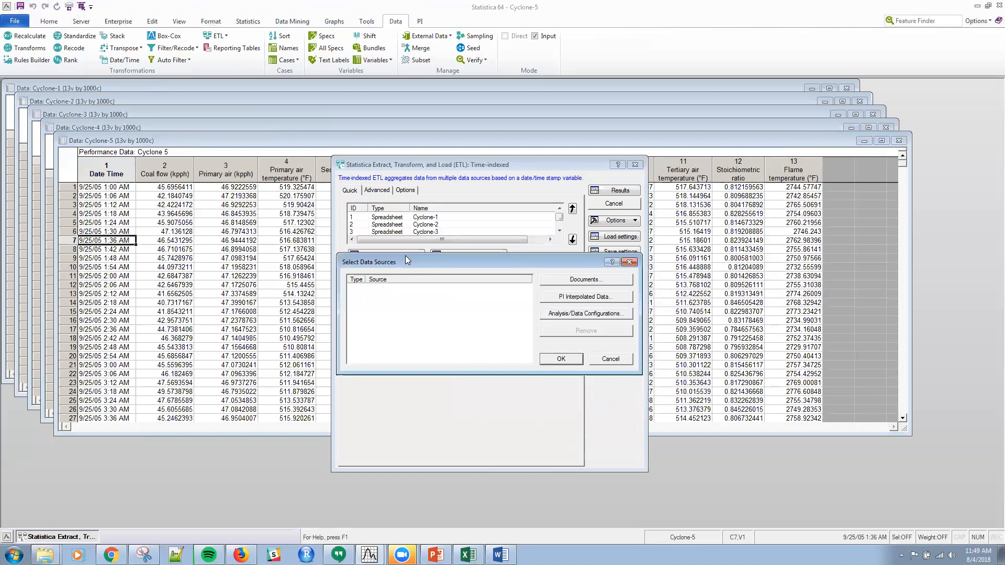
left_click(620, 360)
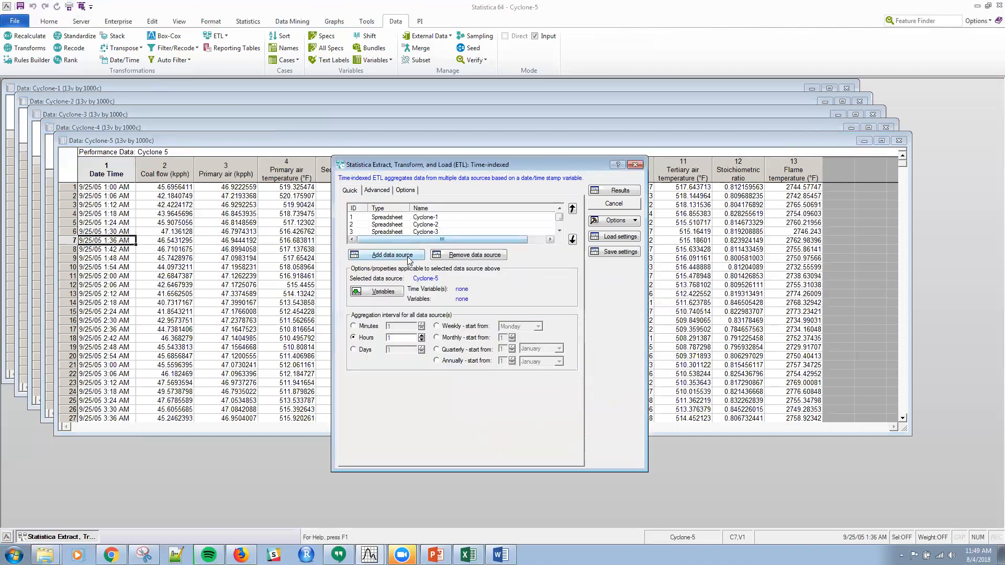
left_click(383, 292)
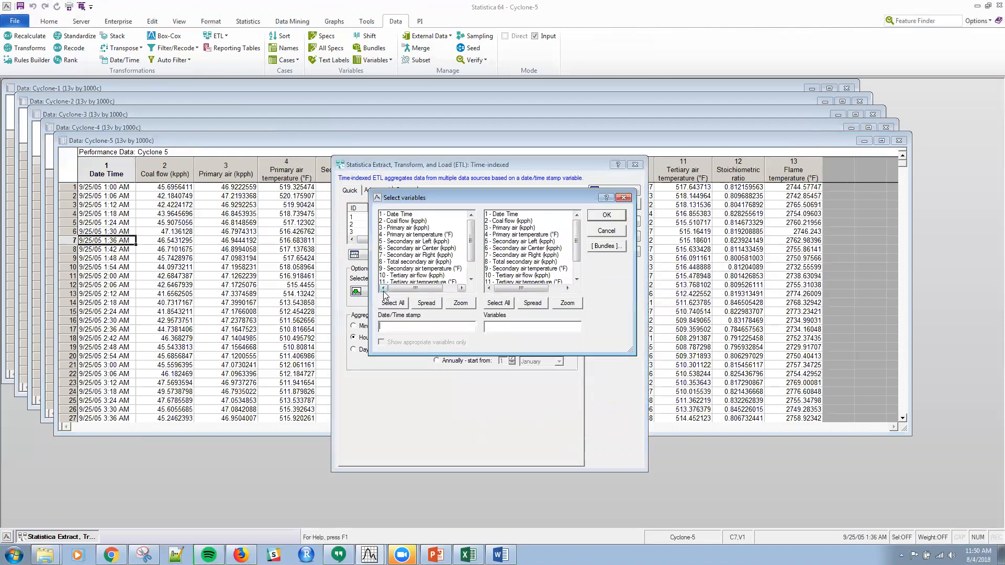
left_click(598, 234)
Step: For the Cyclone-1 data source, assign Date Time as the date/time stamp and variables 2-13 as the variables to aggregate
left_click(450, 217)
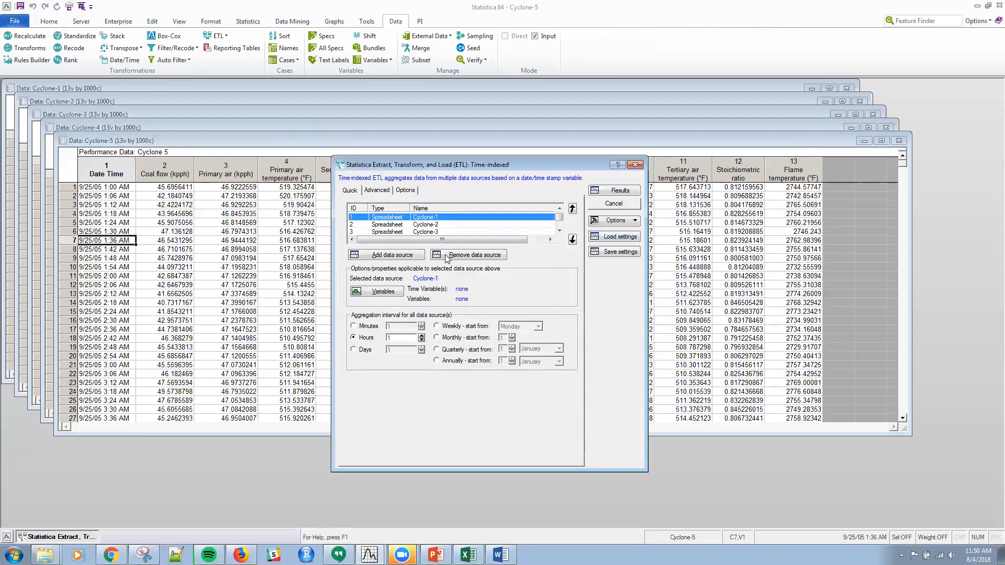
left_click(387, 292)
left_click(394, 214)
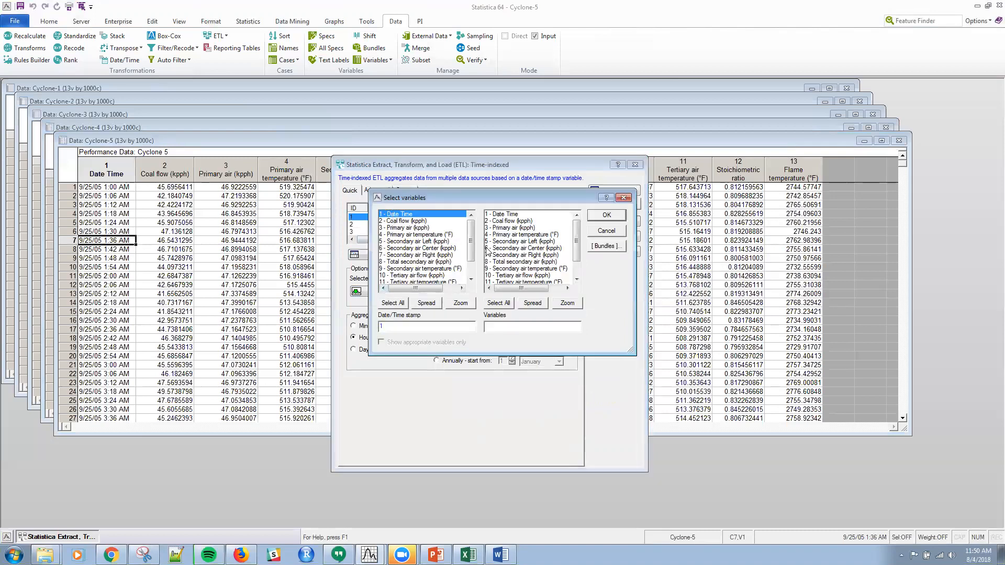
left_click_drag(507, 225, 524, 284)
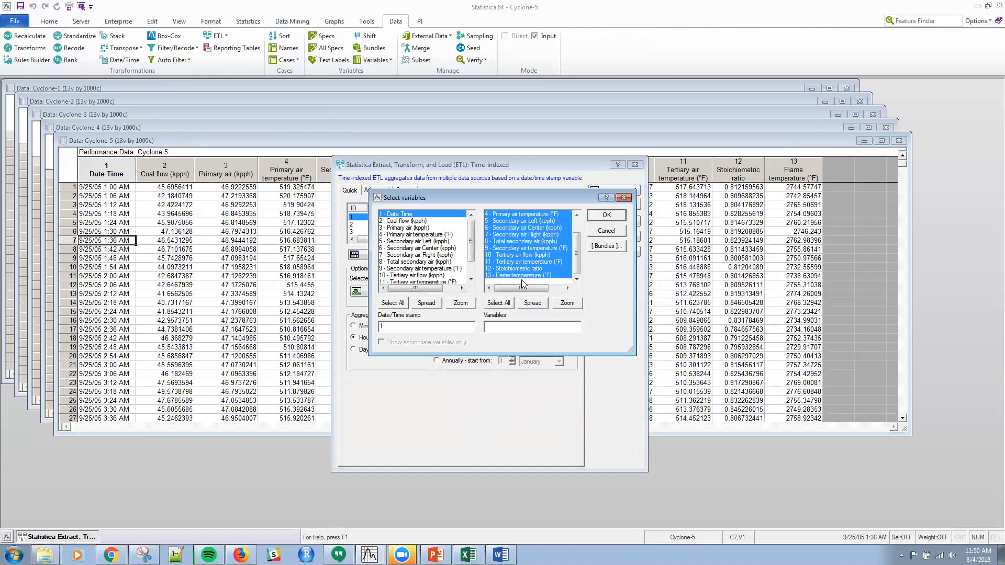
left_click(603, 217)
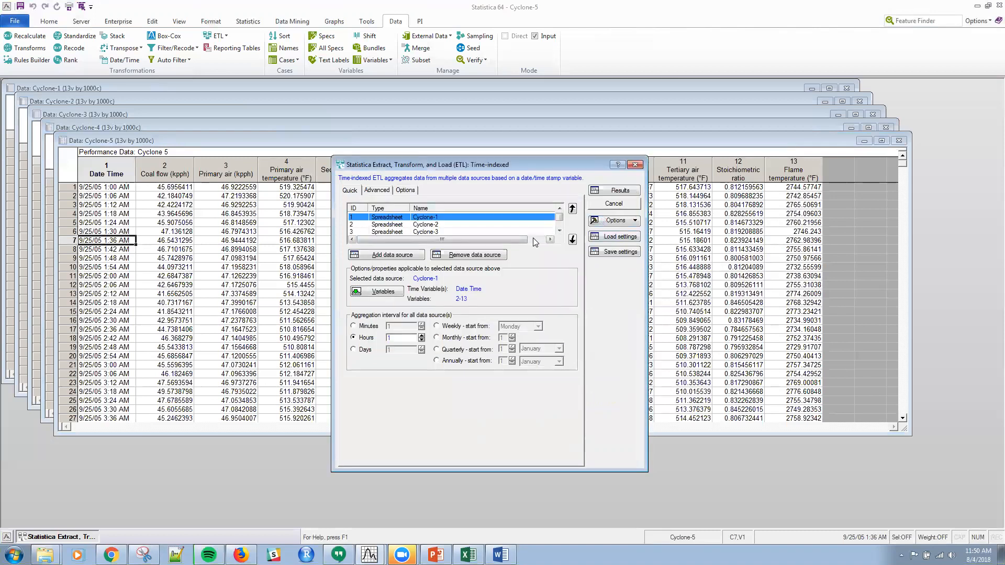
Step: In the advanced variable specifications for Cyclone-1, set the aggregation statistic of Coal flow (kpph) to Maximum
left_click(377, 191)
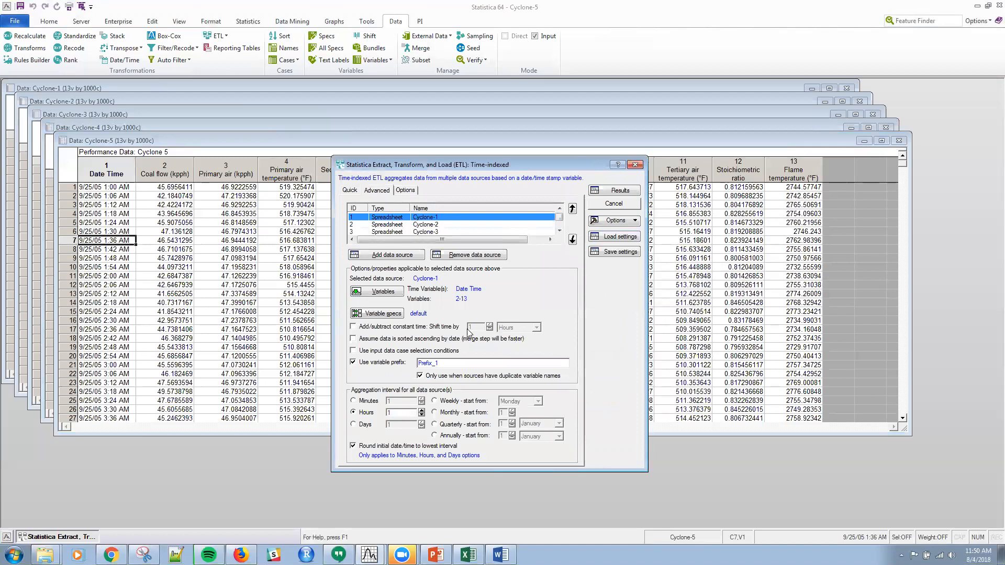
left_click(379, 314)
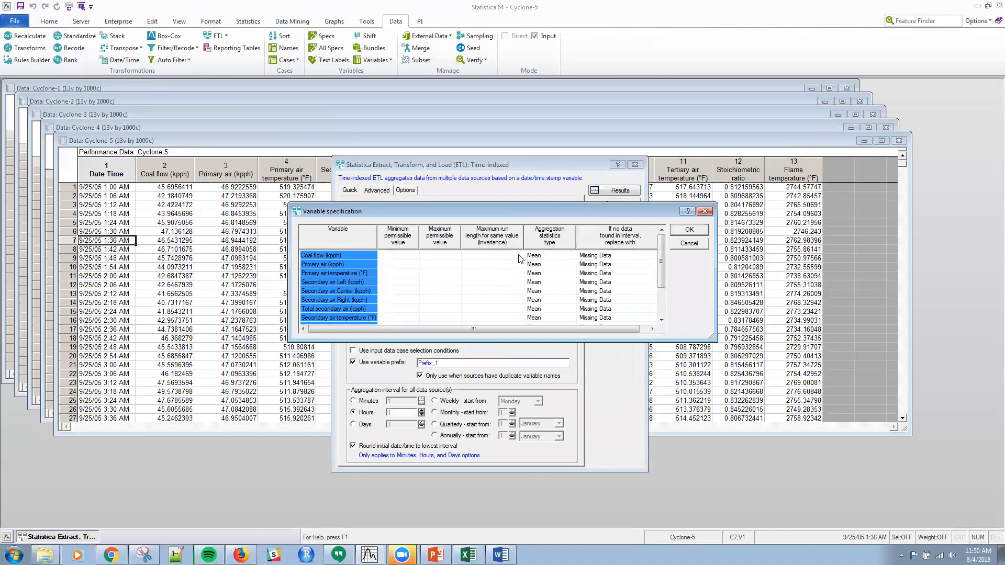
left_click(554, 256)
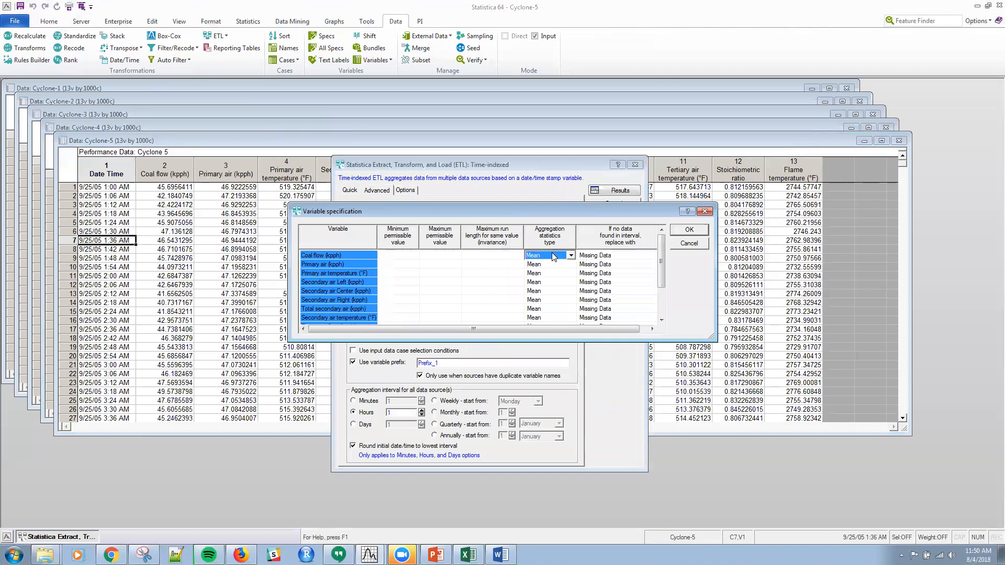
left_click(569, 256)
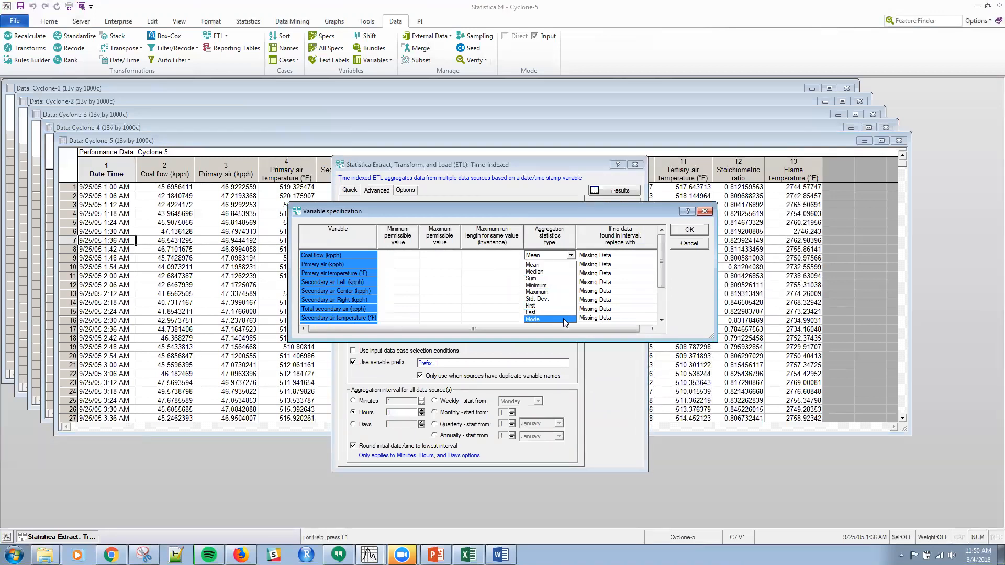
left_click(560, 290)
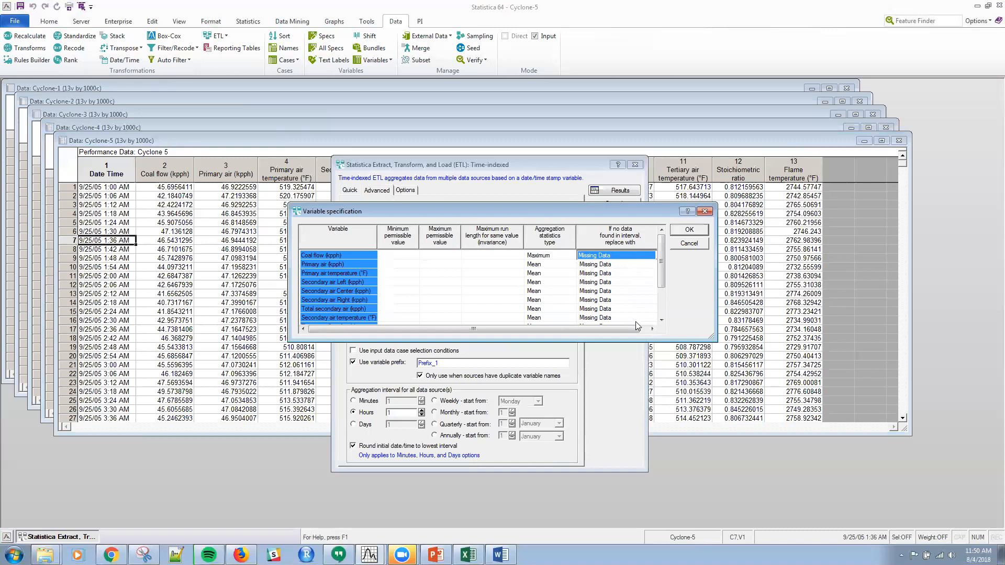
mouse_move(661, 271)
left_mouse_down()
mouse_move(660, 313)
mouse_move(657, 273)
left_mouse_up()
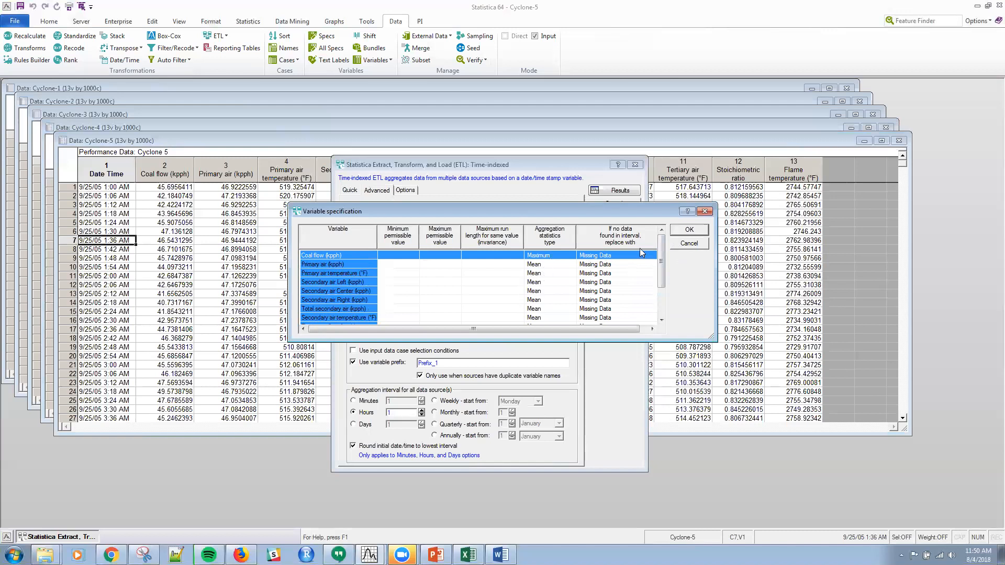
left_click(682, 231)
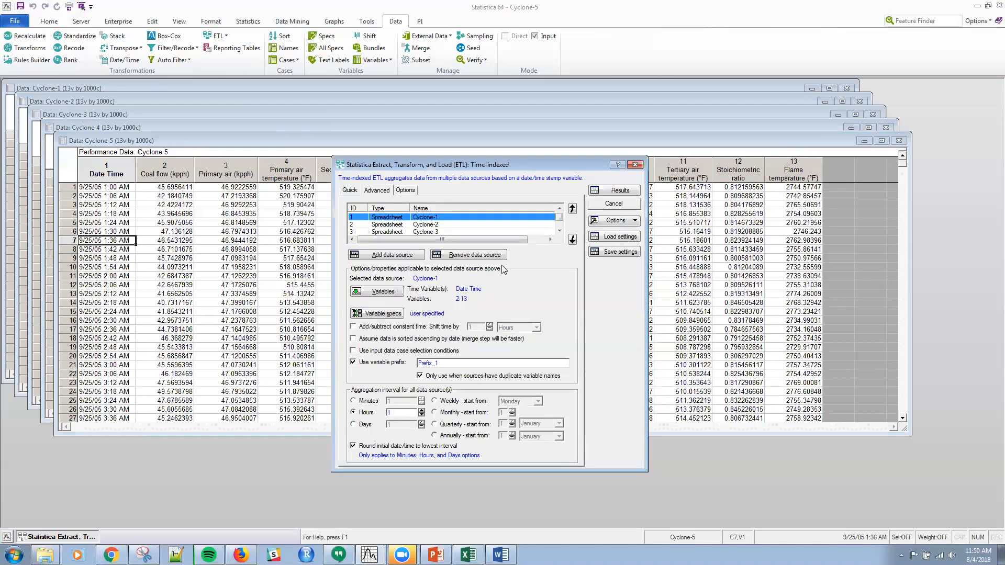
Step: For the Cyclone-2 data source, assign Date Time as the date/time stamp and variables 2-13 as the variables
left_click(447, 225)
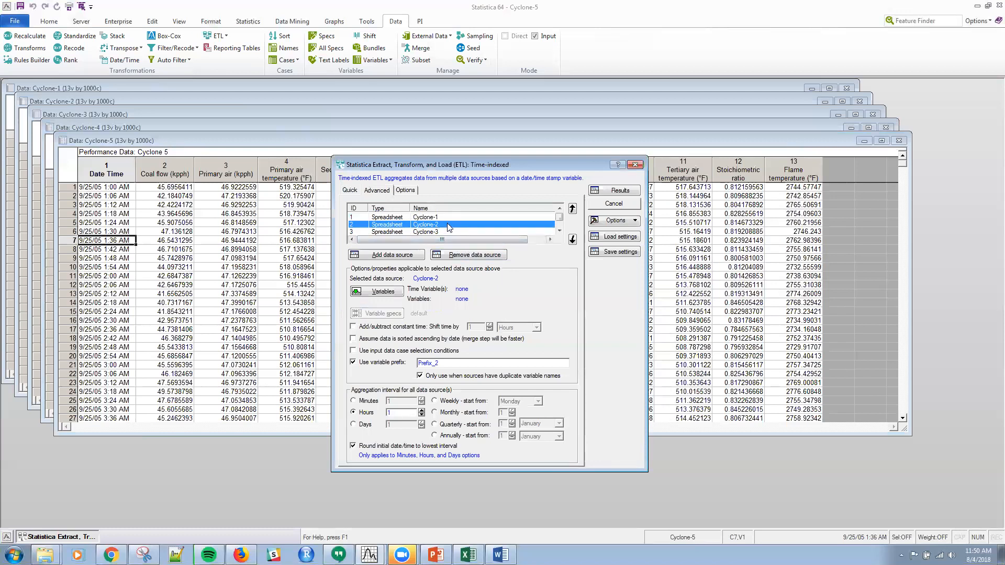
left_click(381, 292)
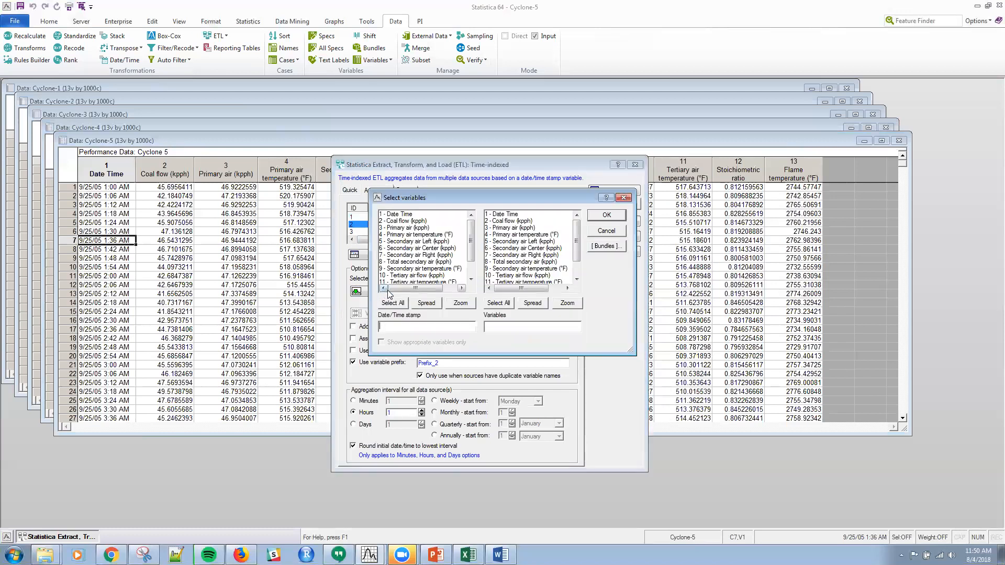
left_click(401, 217)
left_click_drag(513, 221, 557, 292)
left_click(602, 218)
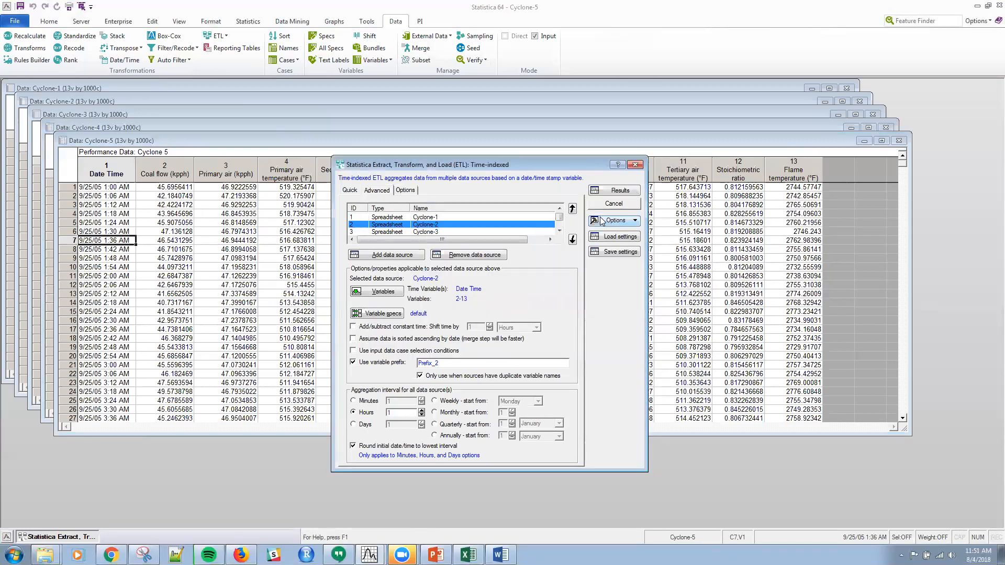
Step: For the Cyclone-3 data source, assign Date Time as the date/time stamp and variables 2-13 as the variables
left_click(448, 231)
left_click(383, 292)
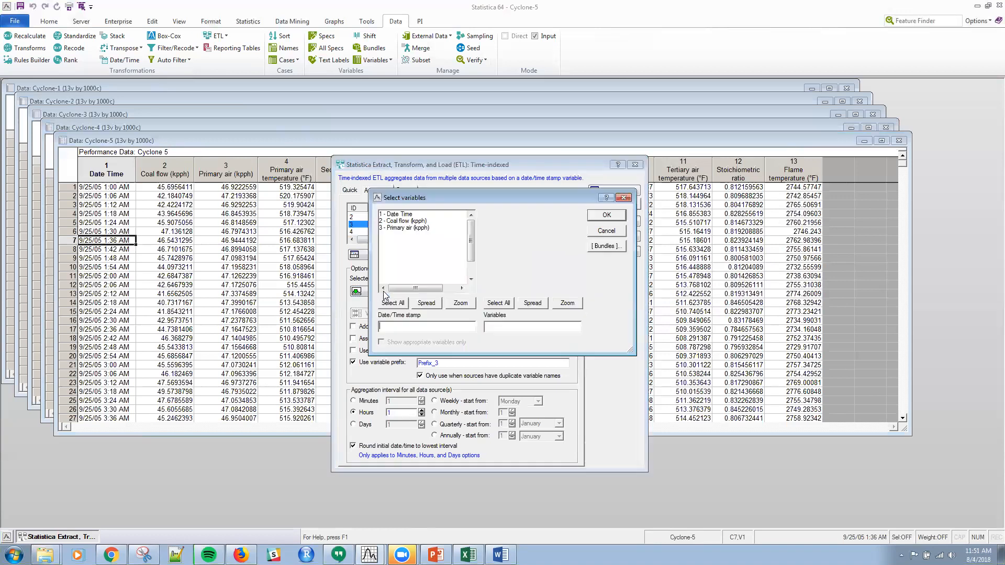
left_click(454, 215)
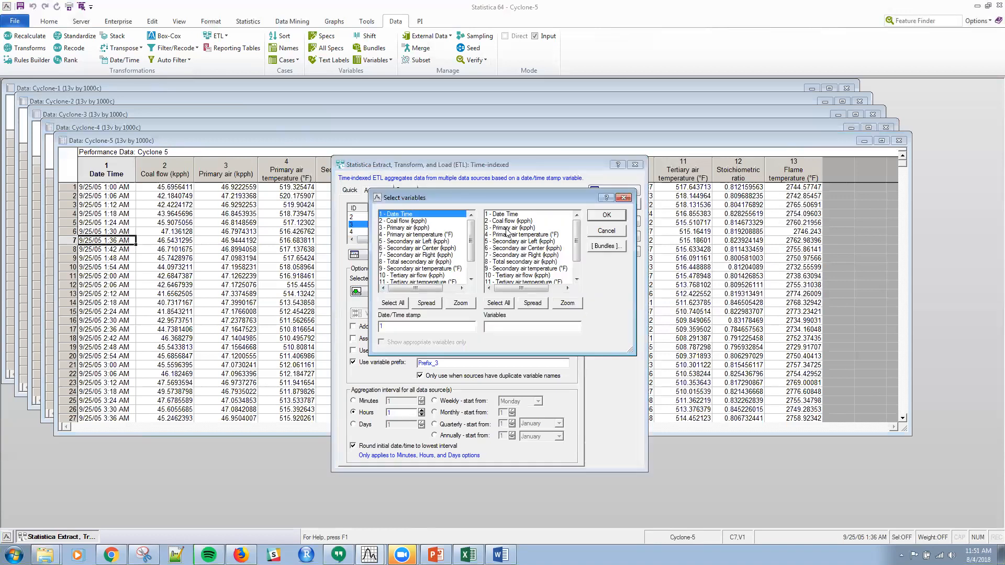
left_click_drag(506, 222, 508, 296)
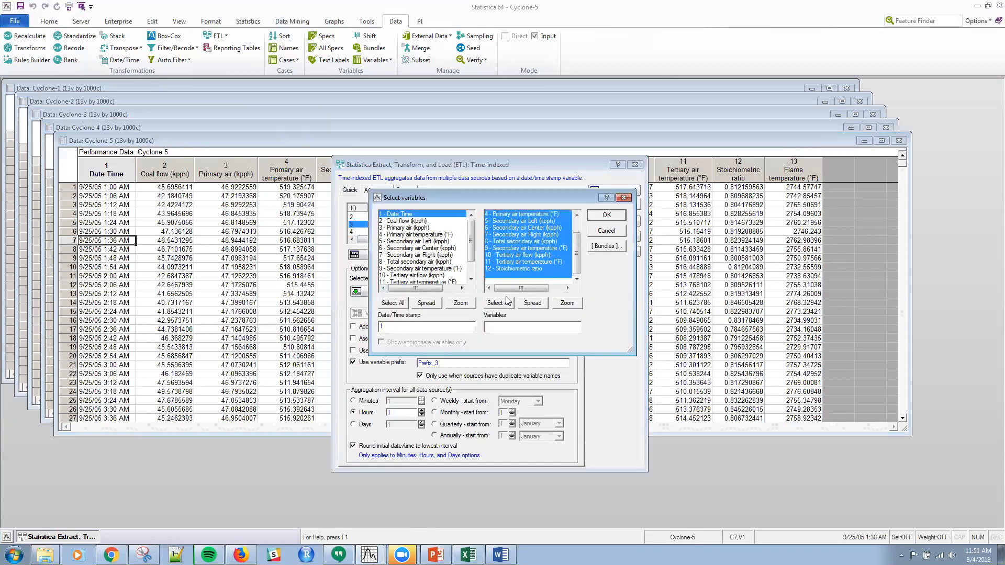
left_click(601, 216)
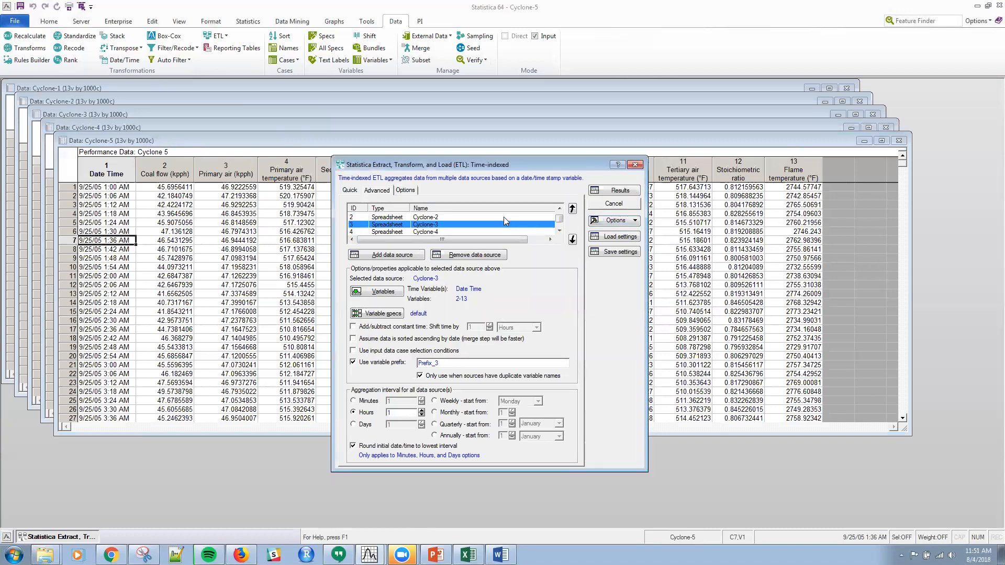
Step: For the Cyclone-4 data source, assign Date Time as the date/time stamp and variables 2-13 as the variables
left_click(433, 232)
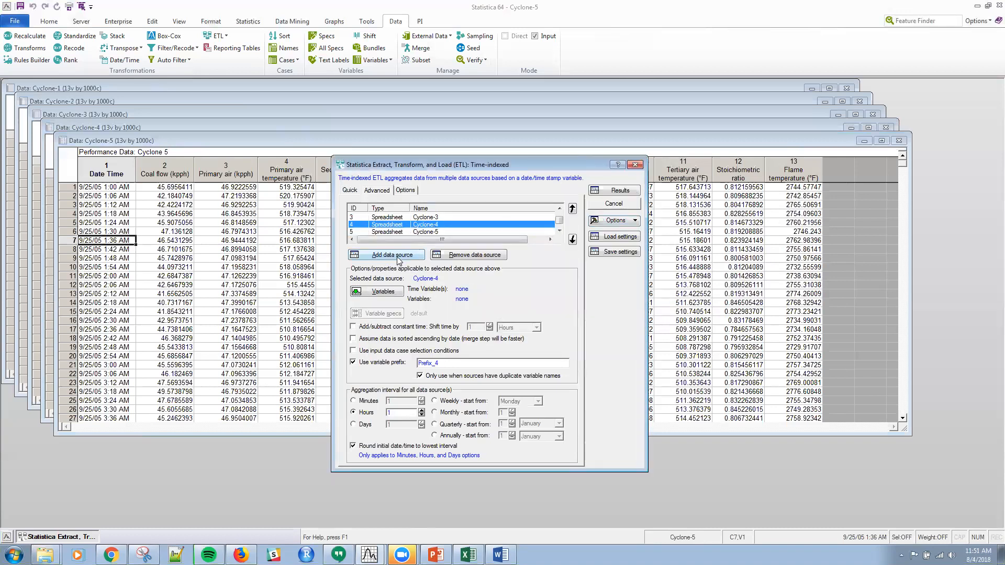
left_click(390, 292)
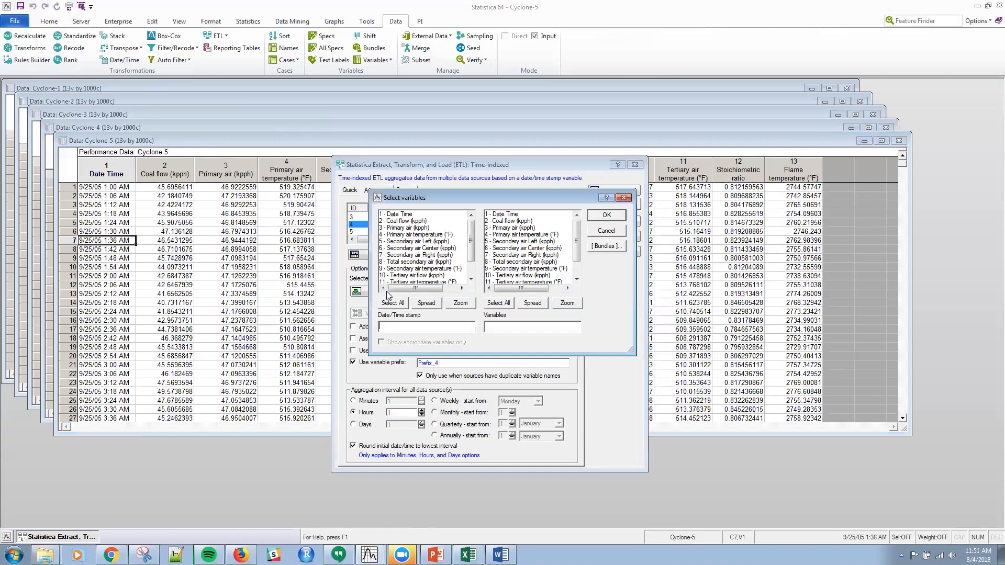
left_click(412, 215)
left_click_drag(519, 221, 521, 289)
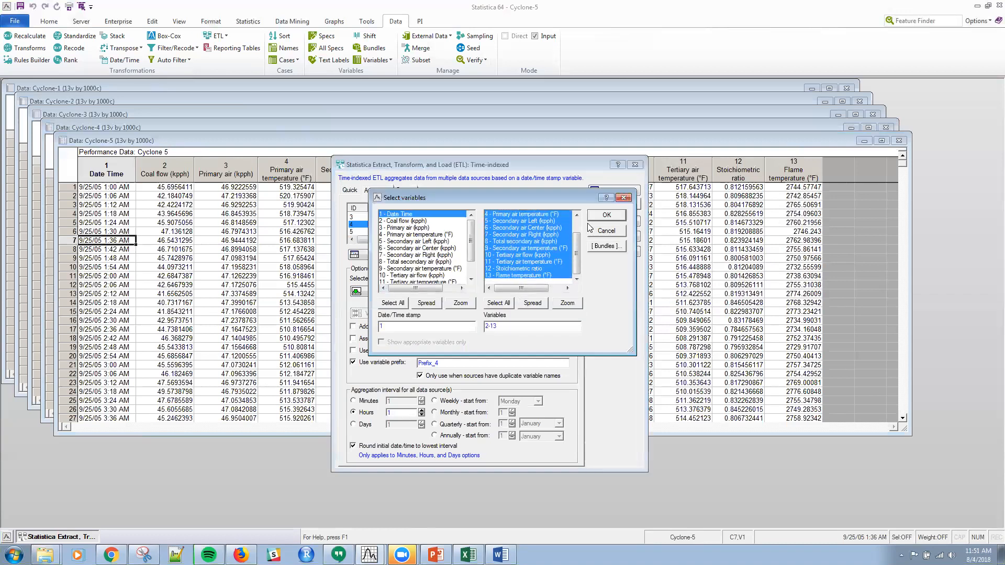
left_click(606, 215)
Step: For the Cyclone-5 data source, assign Date Time as the date/time stamp and variables 2-13 as the variables
left_click(404, 232)
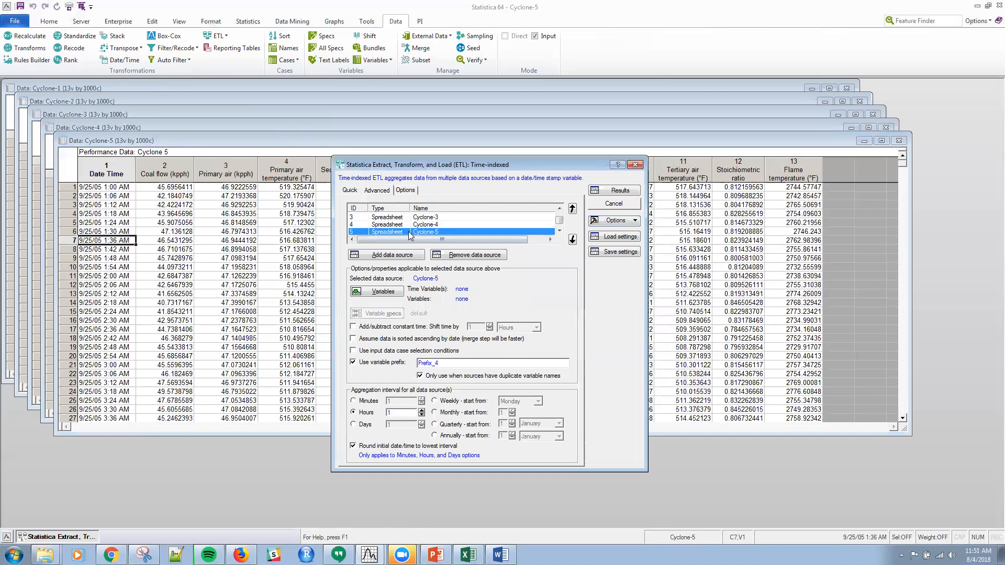
left_click(386, 256)
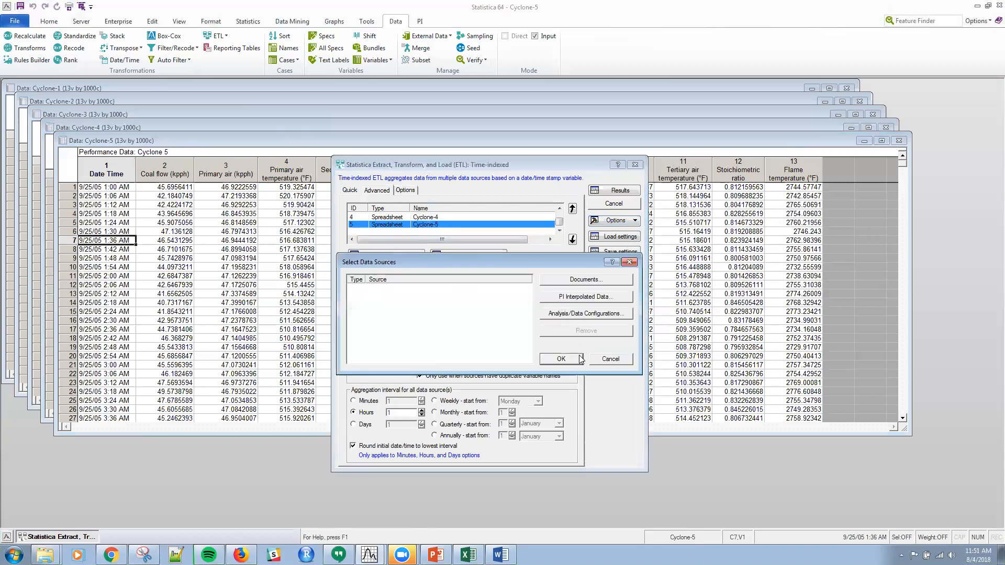
left_click(611, 359)
left_click(386, 292)
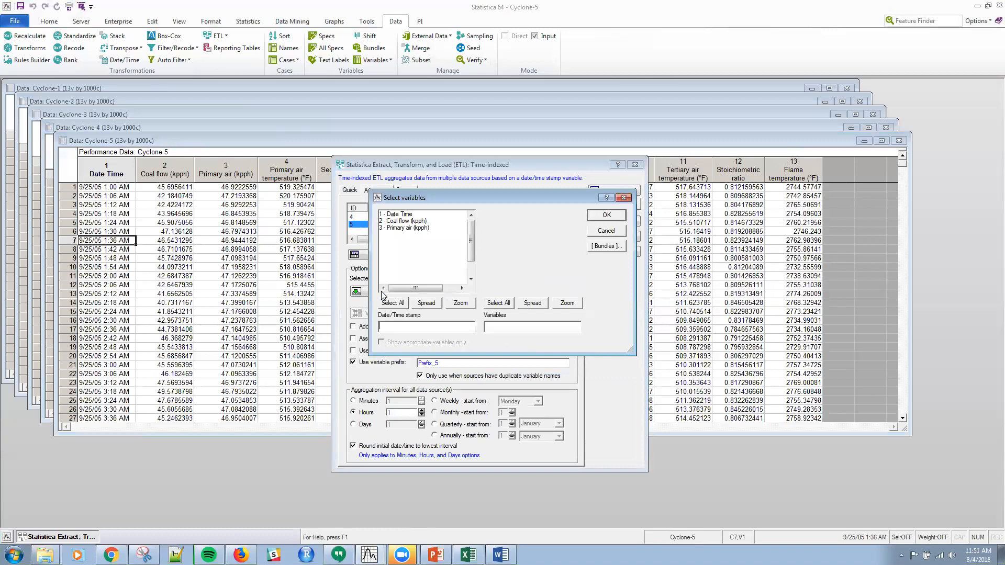
left_click(394, 214)
left_click_drag(517, 222, 522, 303)
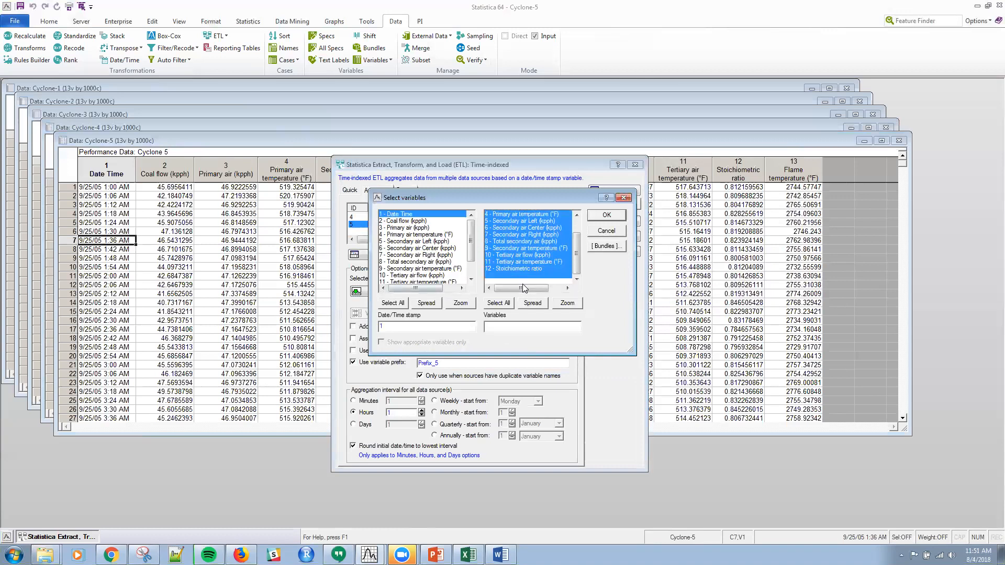
key("Return")
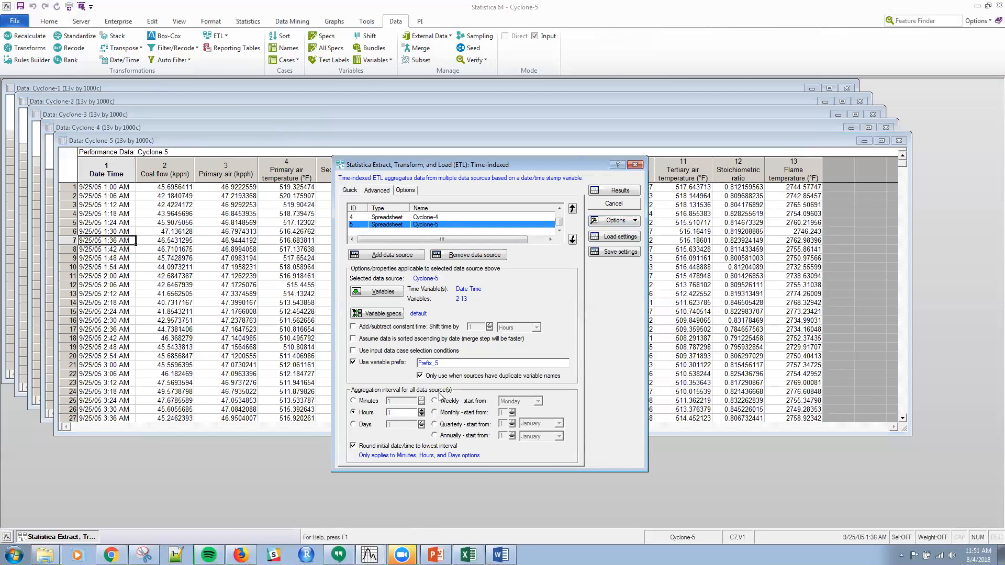
Step: Set the aggregation interval for all data sources to 1 day and generate the aggregated results
left_click(354, 426)
left_click(387, 315)
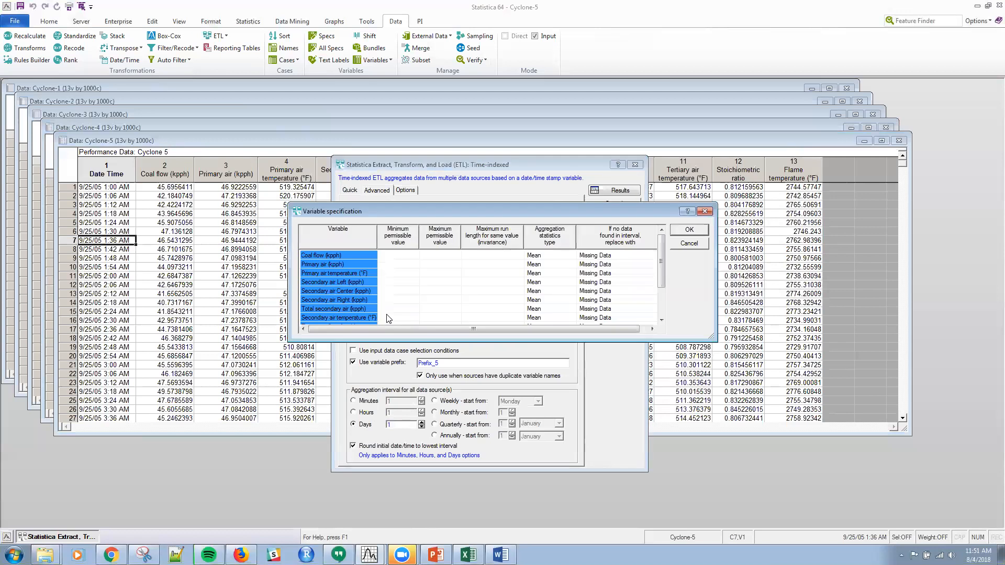
left_click(687, 245)
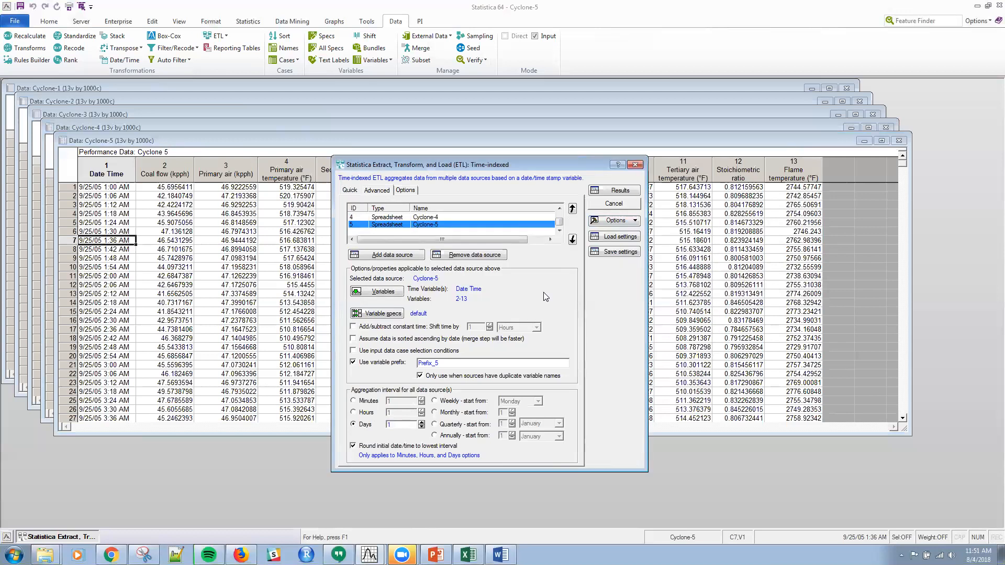
left_click(615, 191)
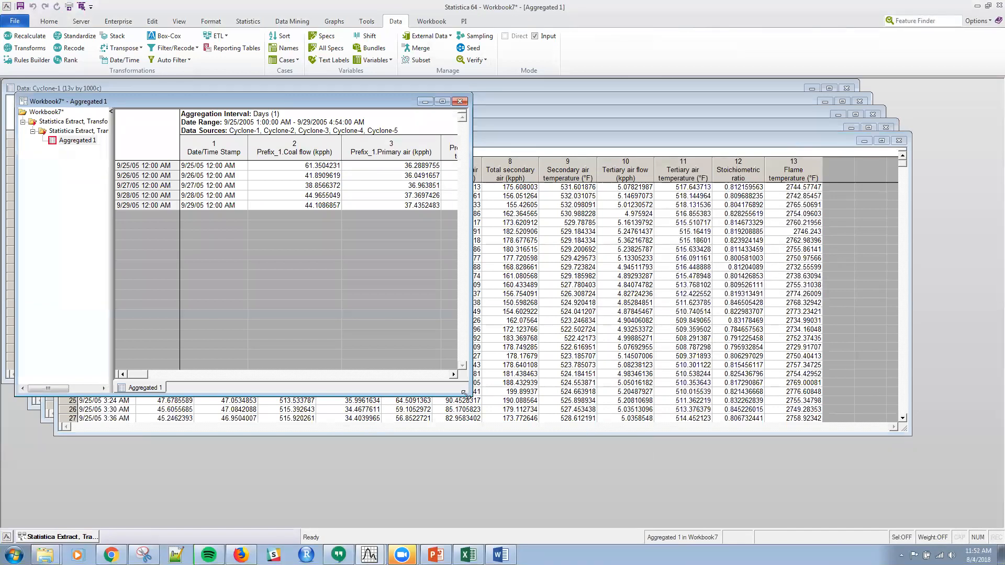
Step: Enlarge the results workbook window and examine the daily time stamps and Coal flow values in the aggregated table
left_click_drag(464, 392, 973, 491)
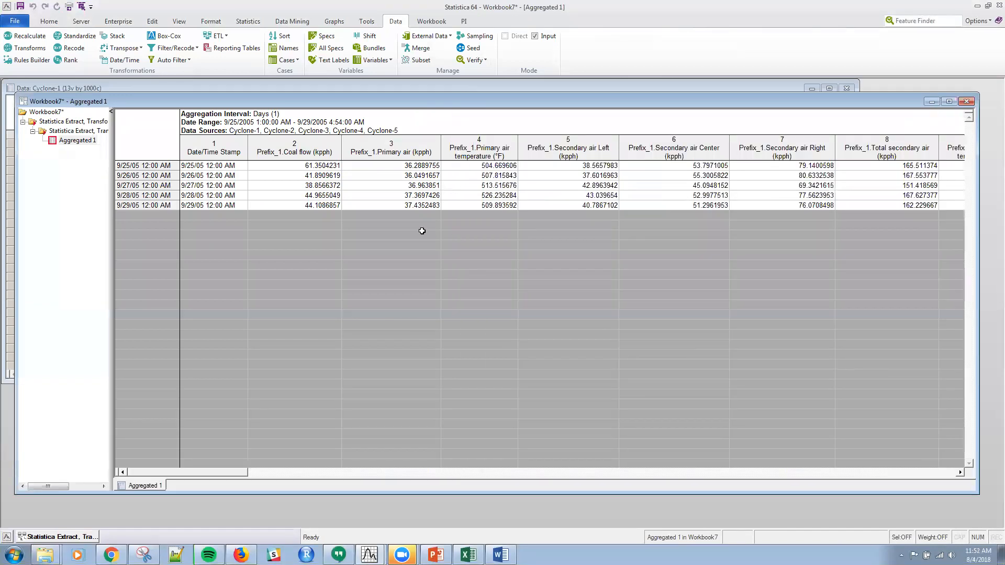
left_click(210, 169)
left_click(303, 164)
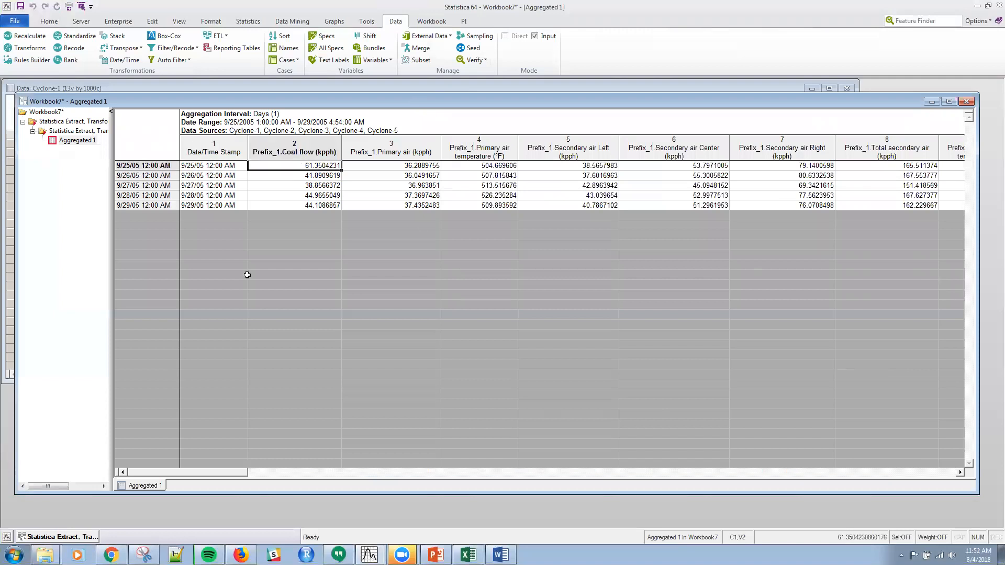
mouse_move(209, 470)
left_mouse_down()
mouse_move(816, 492)
mouse_move(906, 478)
mouse_move(212, 476)
mouse_move(208, 464)
left_mouse_up()
Step: Return to the time-indexed ETL settings, change the aggregation interval to 1 hour and generate the results again
left_click(63, 538)
left_click(354, 412)
left_click(617, 193)
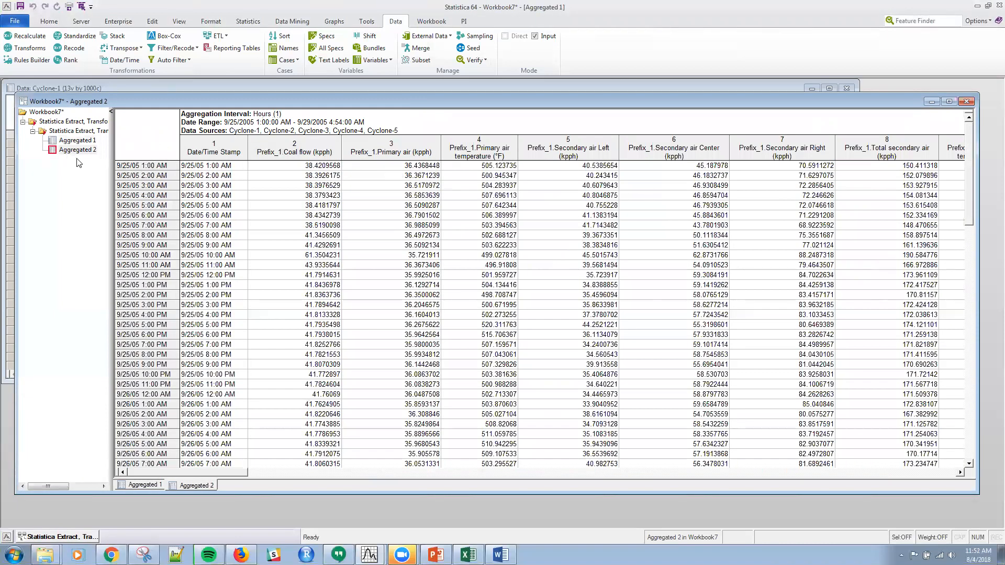
Step: Examine the hourly time stamps of the first four rows in the hourly aggregated table
left_click(164, 167)
left_click(161, 176)
left_click(157, 186)
left_click(151, 197)
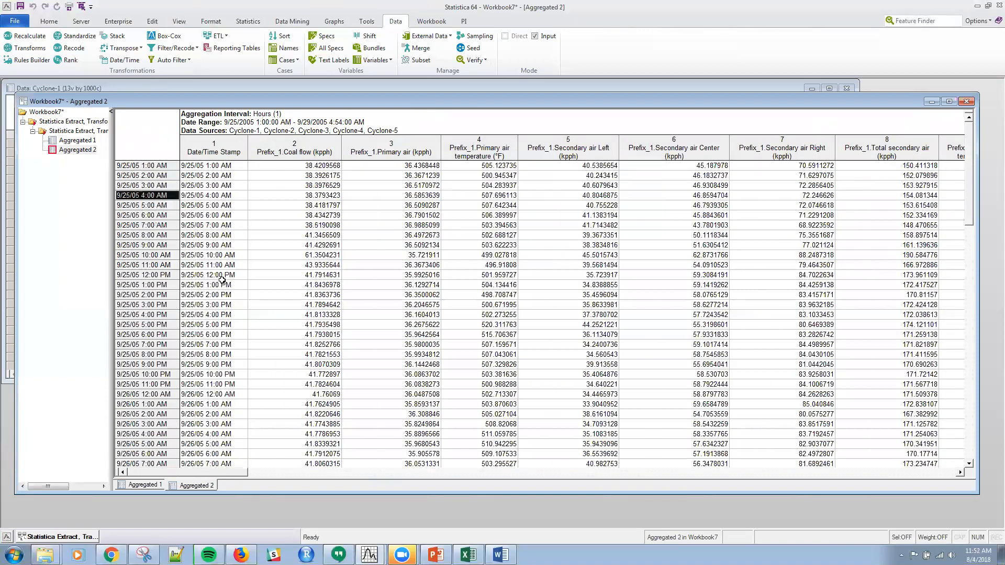
left_click_drag(212, 473, 210, 494)
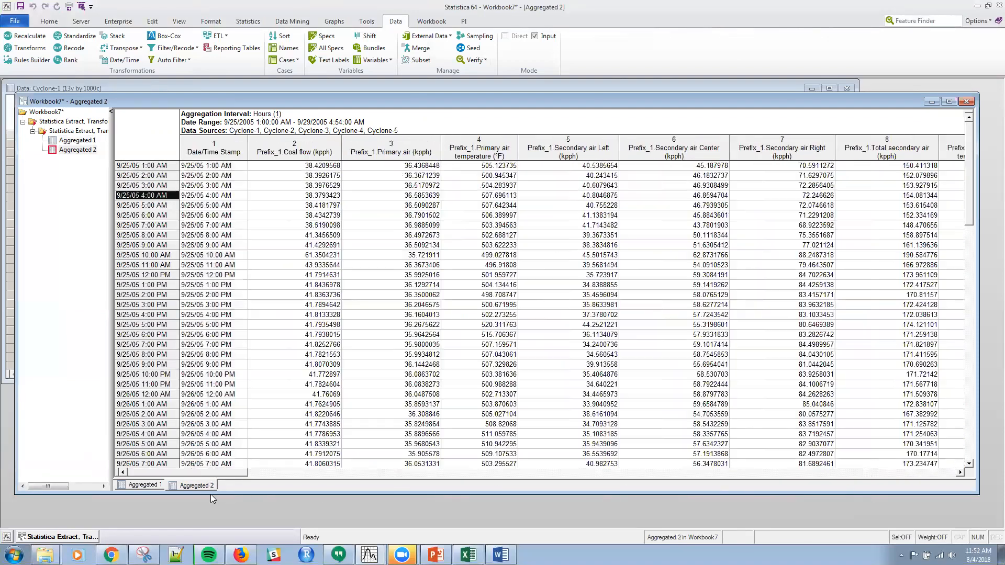
Step: Extract a copy of the hourly Aggregated 2 table from the workbook as a stand-alone window
right_click(72, 154)
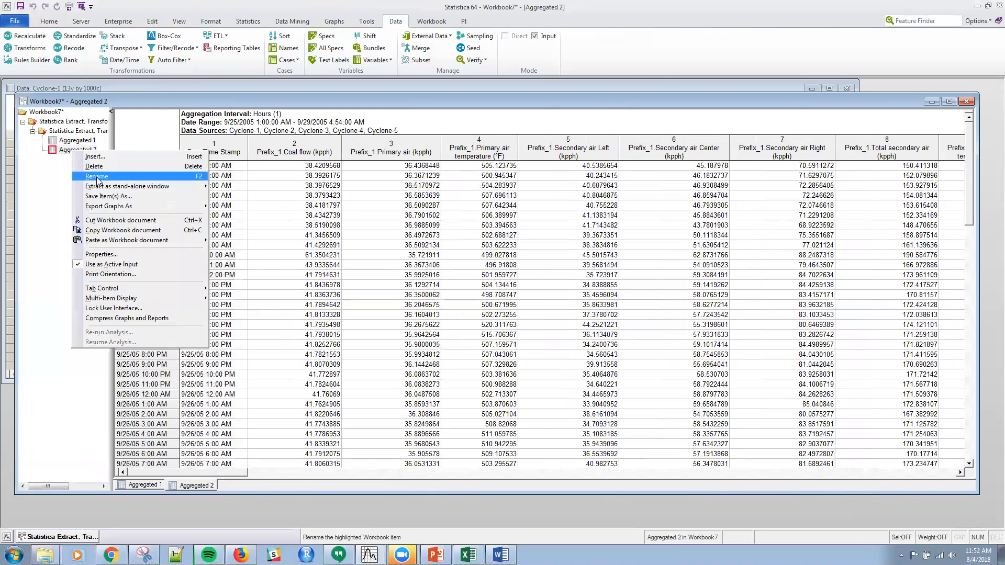
mouse_move(104, 187)
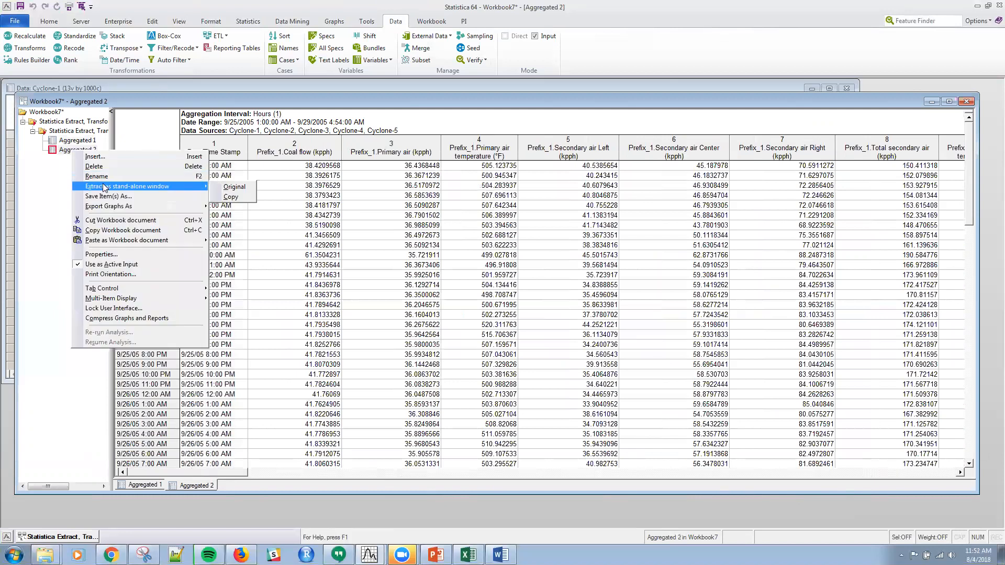
left_click(238, 197)
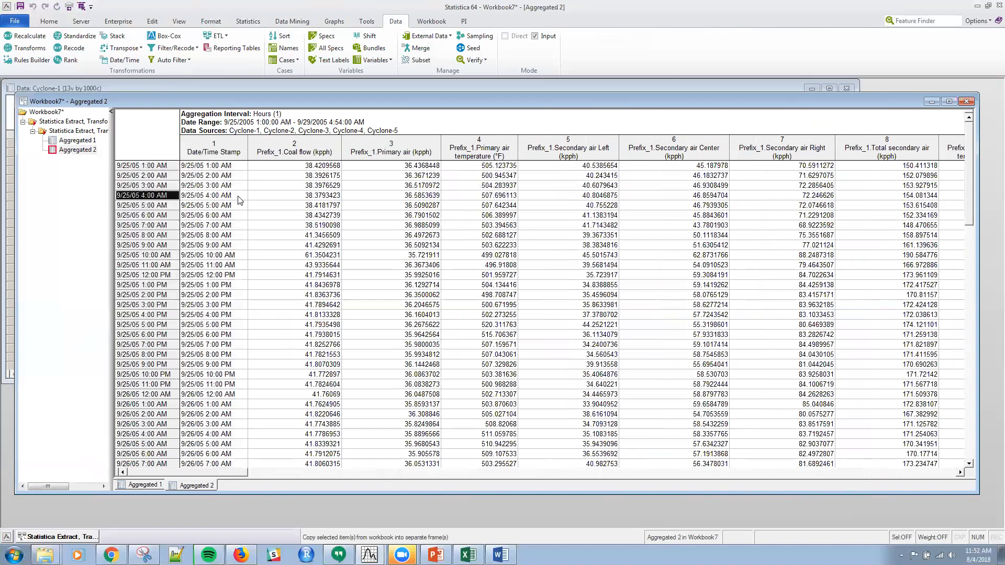
Step: Enlarge the extracted Aggregated 2 data window in height and width and reposition it over the workbook to show more rows and variables
left_click_drag(281, 203, 339, 159)
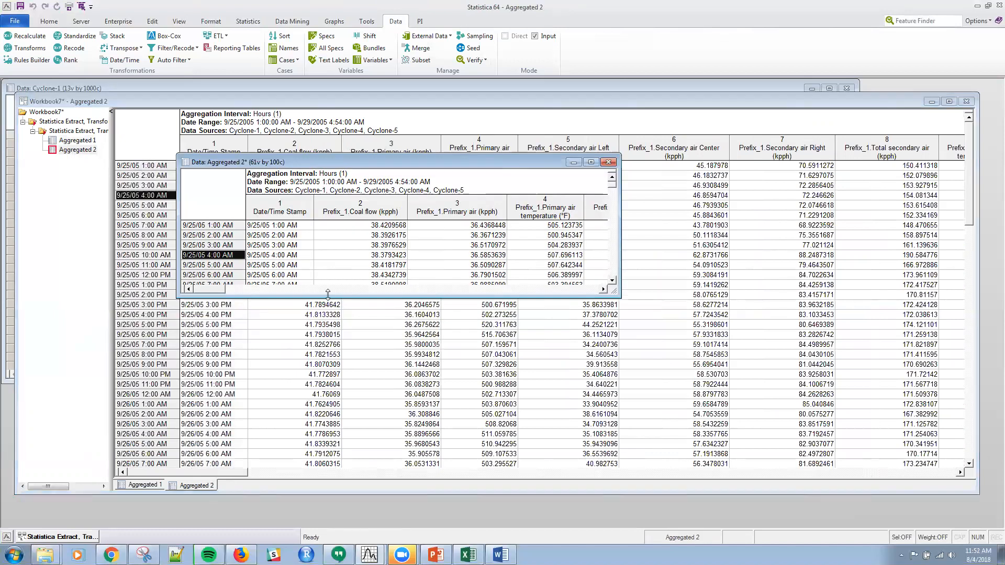
left_click_drag(333, 297, 333, 471)
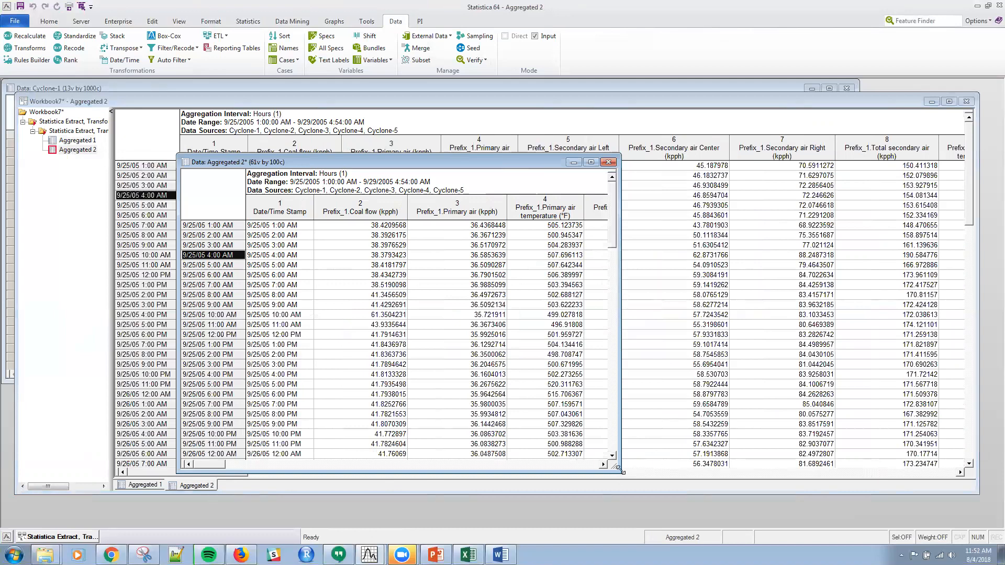
left_click_drag(622, 472, 904, 470)
mouse_move(217, 463)
left_mouse_down()
mouse_move(478, 473)
mouse_move(206, 466)
left_mouse_up()
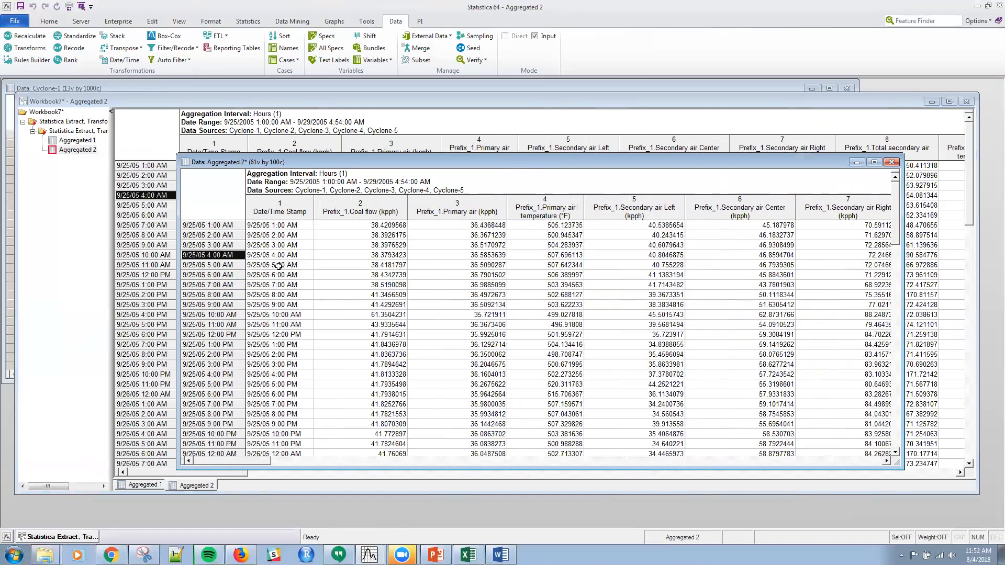
left_click_drag(348, 163, 295, 120)
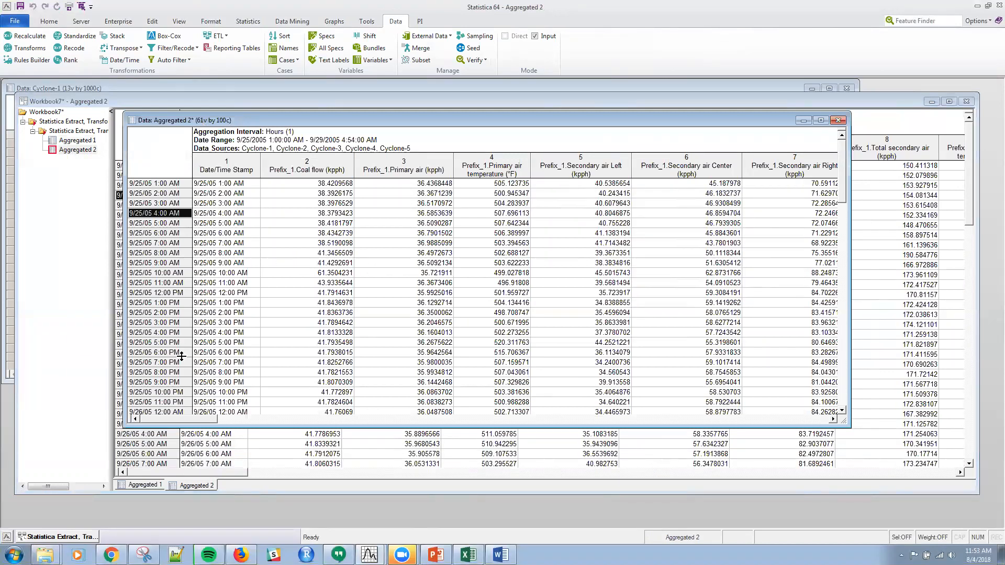
Step: Switch to the PowerPoint presentation and display its first slide, the Hands on Statistica Series overview
key("alt+Tab")
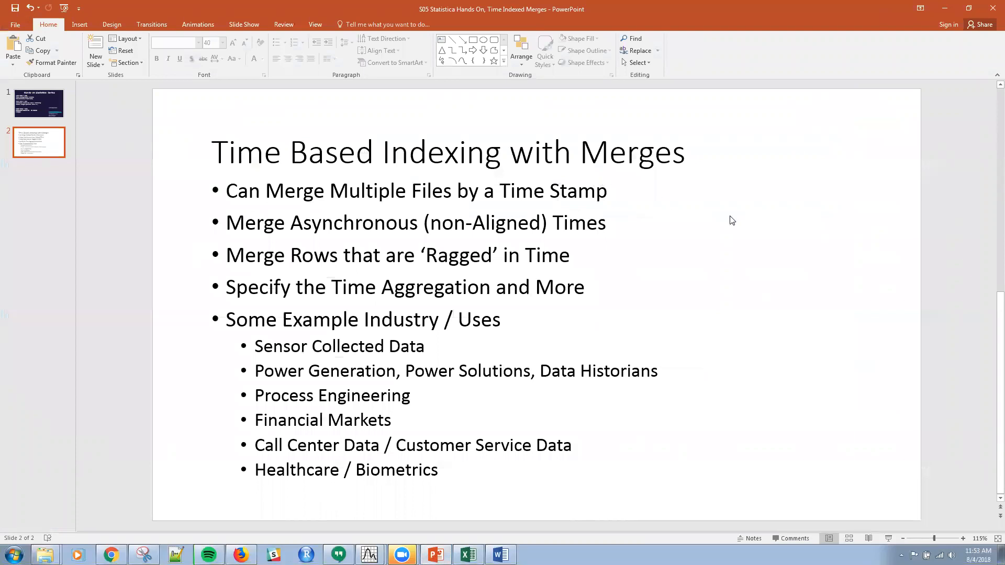
left_click(41, 101)
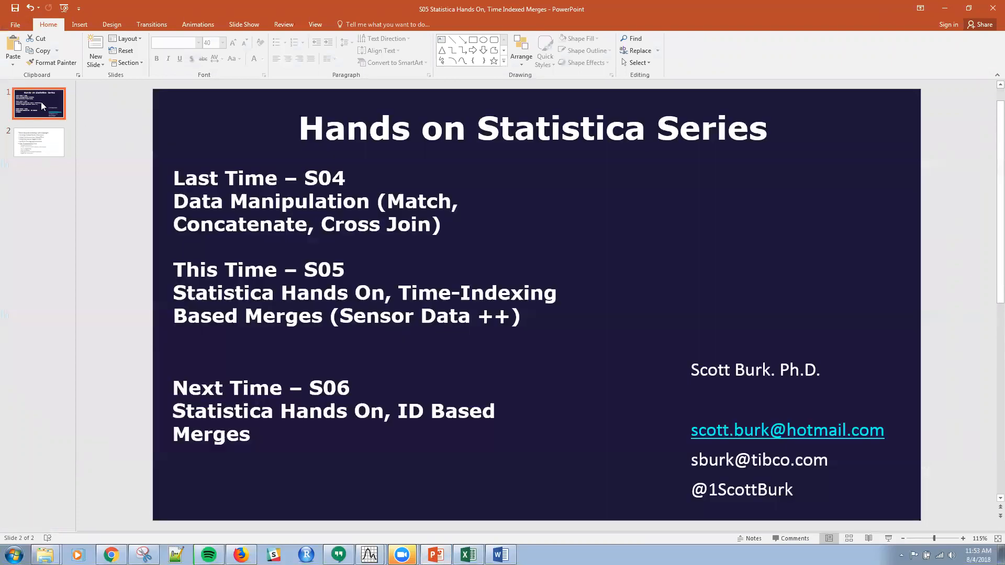